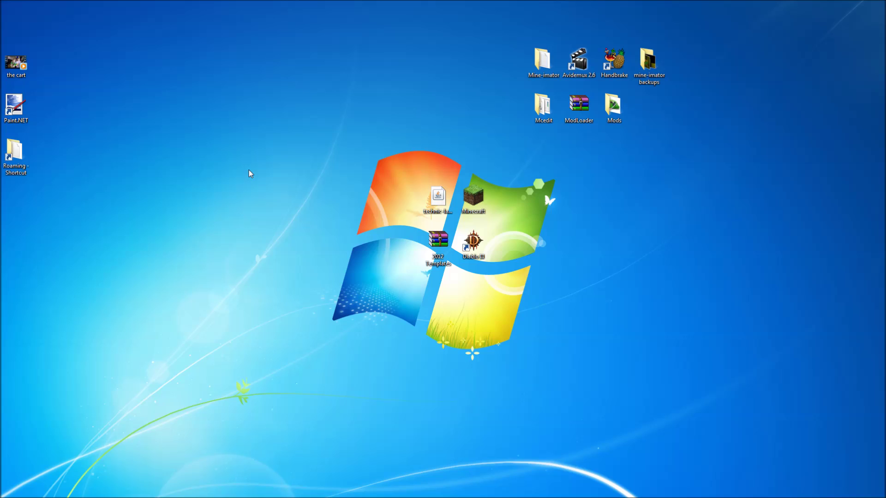
# - Run Minecraft from the desktop, log in with the saved account and maximize the game window
pyautogui.doubleClick(475, 196)
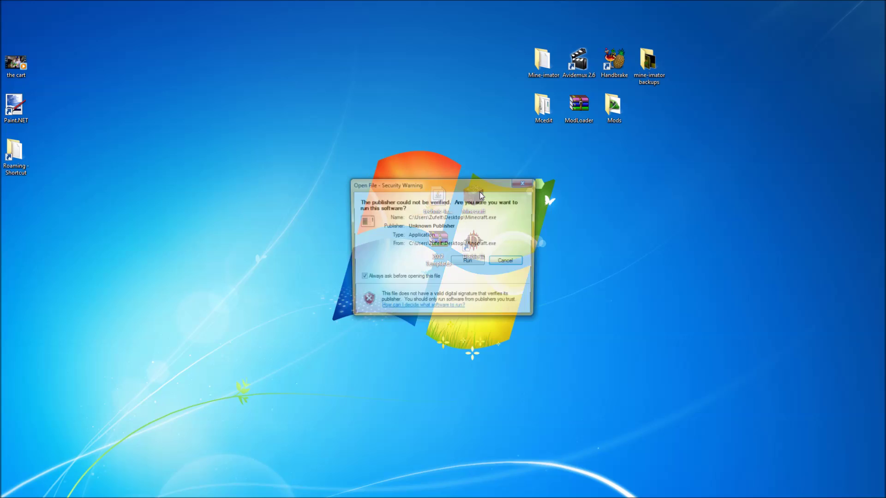
pyautogui.click(475, 263)
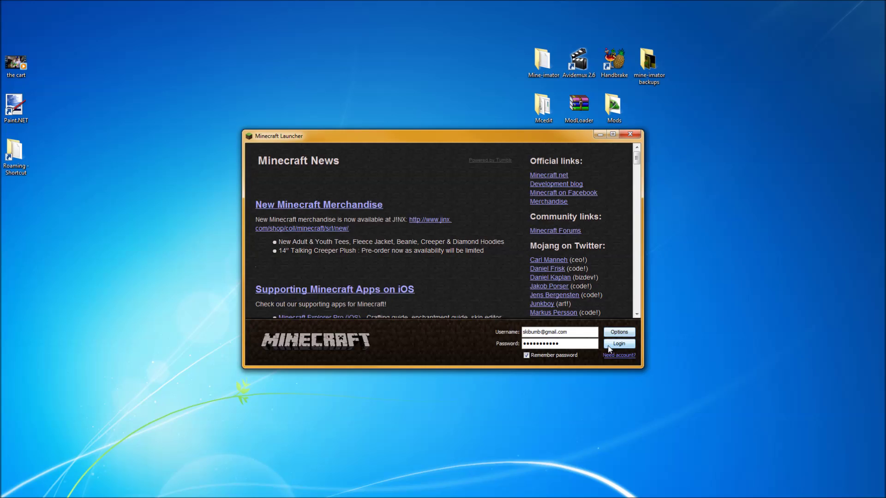
pyautogui.click(618, 343)
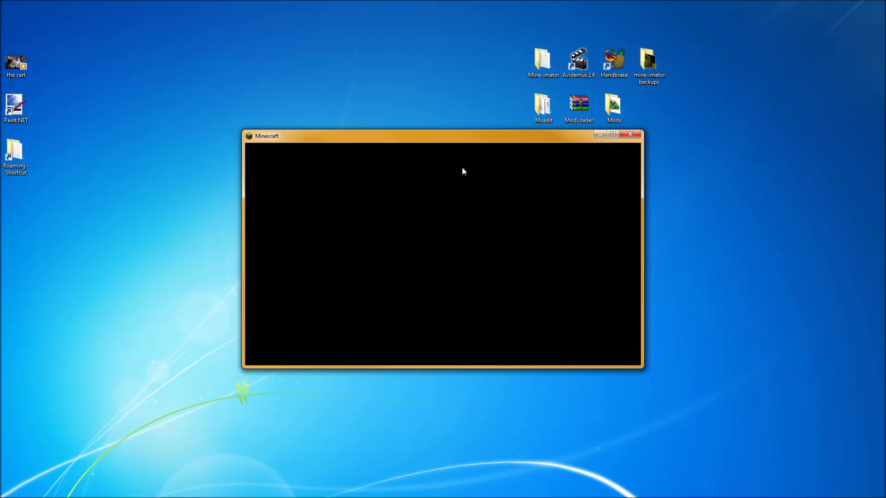
pyautogui.click(613, 136)
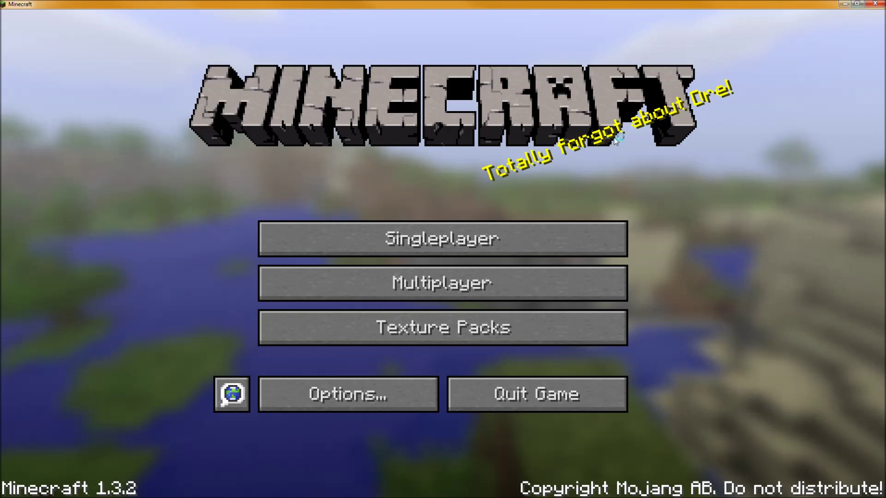
# - Load the singleplayer world "New World-" dated 10/7/12 6:55 PM and try walking forward in it
pyautogui.click(389, 224)
pyautogui.click(292, 162)
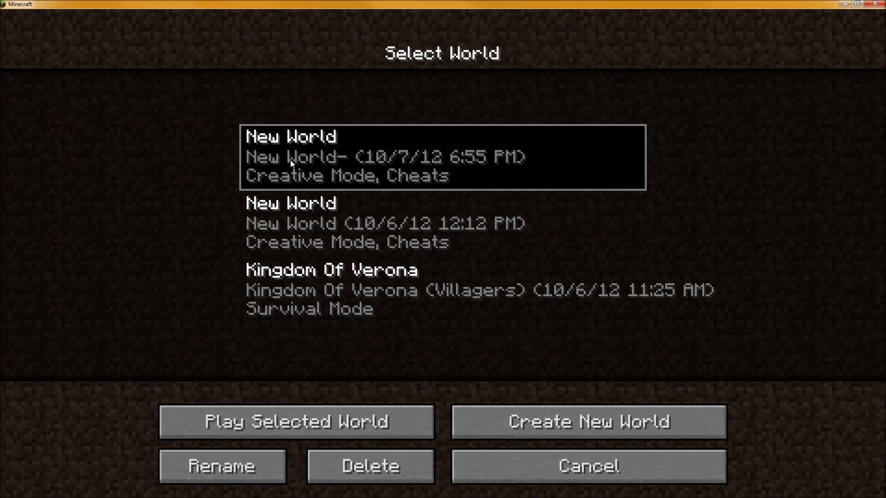
pyautogui.click(289, 431)
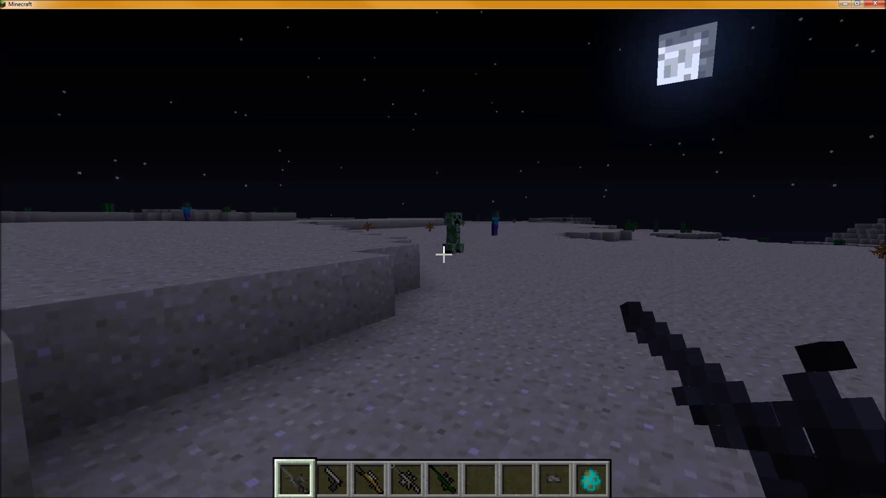
pyautogui.press('w')
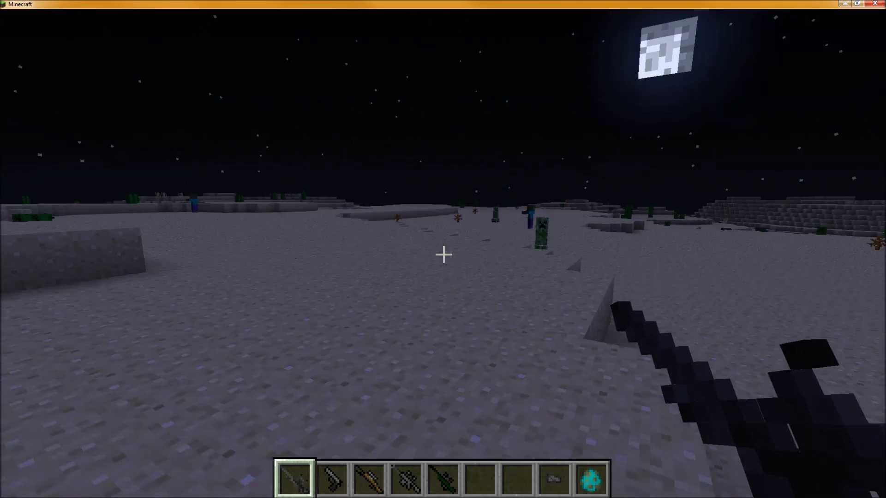
pyautogui.press('w')
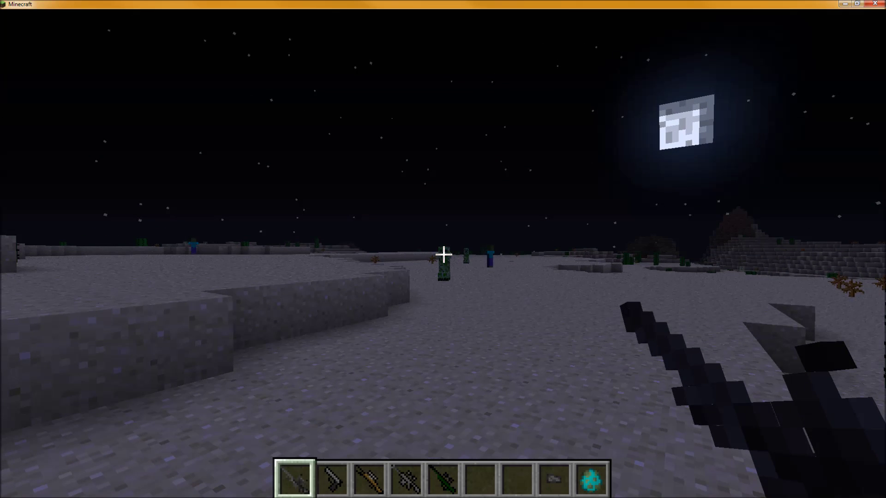
# - Force the running Minecraft task to end with Windows Task Manager and minimize the manager
pyautogui.press('super')
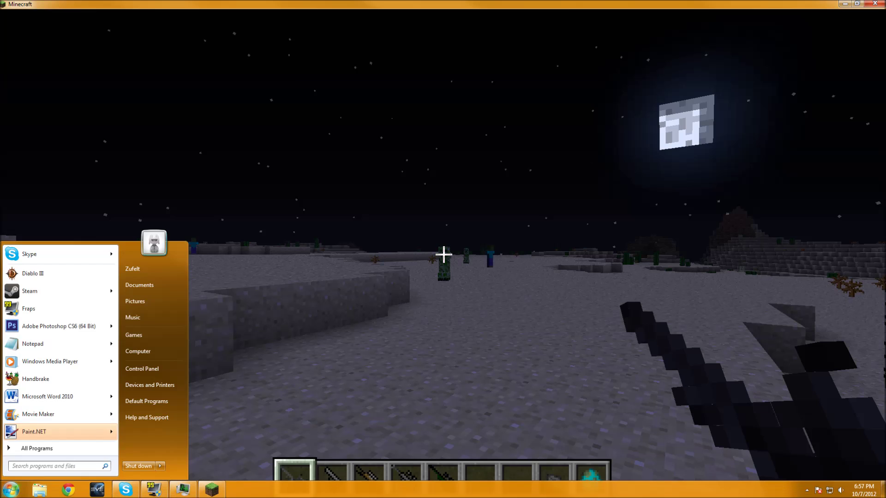
pyautogui.click(181, 490)
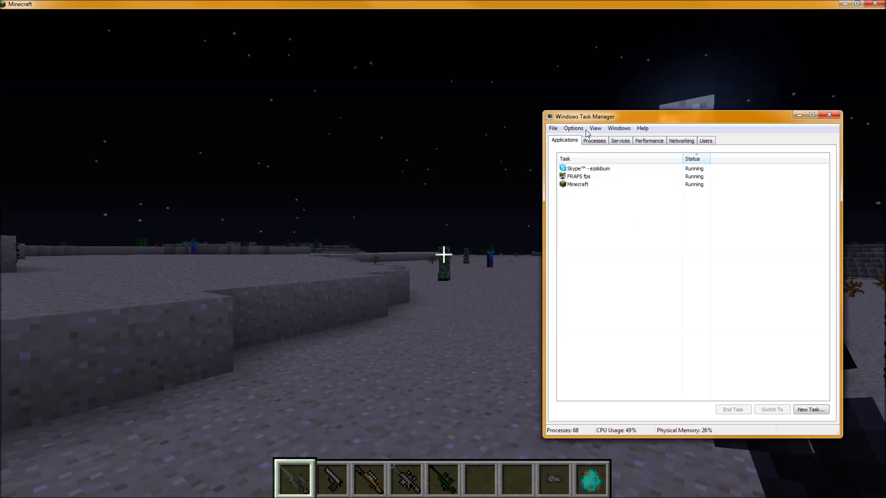
pyautogui.click(581, 186)
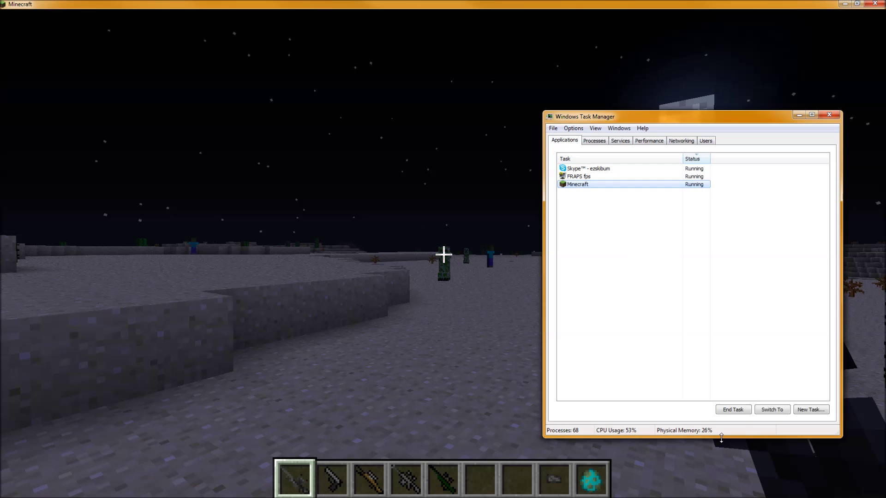
pyautogui.click(736, 413)
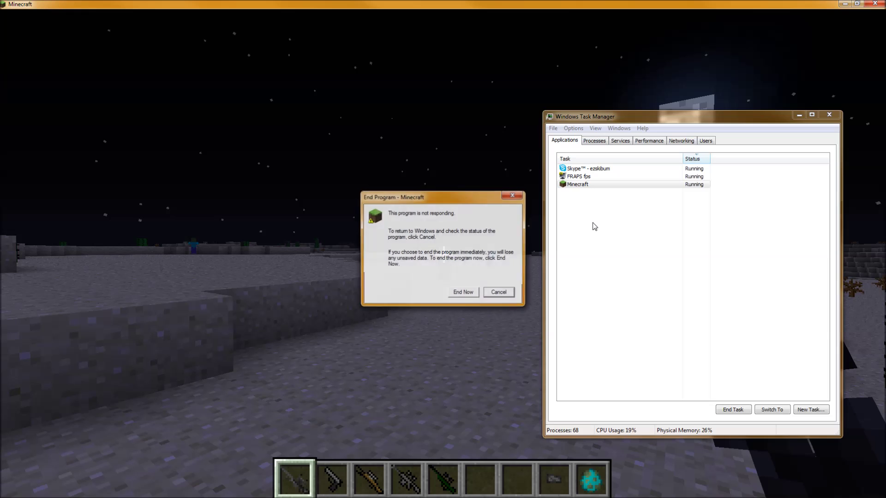
pyautogui.click(476, 291)
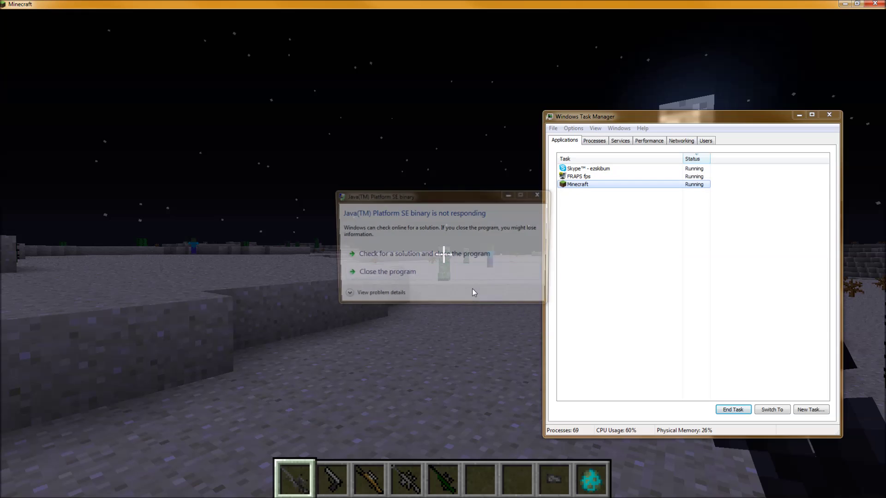
pyautogui.click(372, 275)
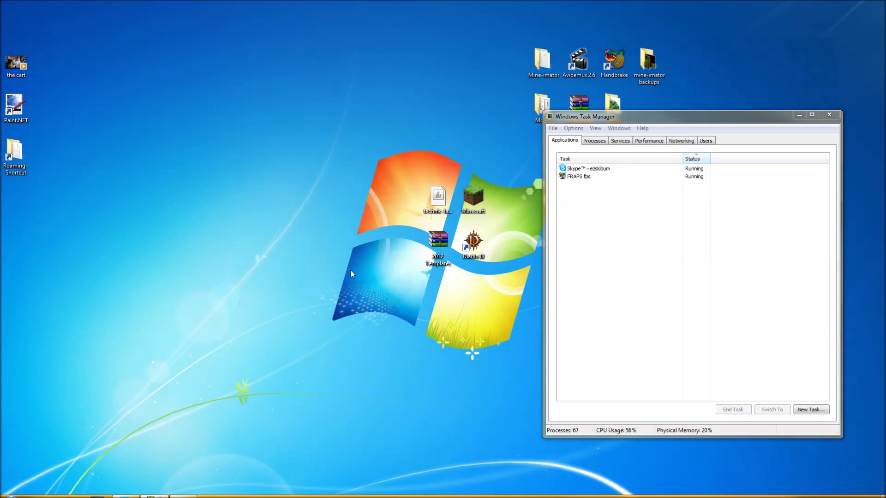
pyautogui.click(798, 115)
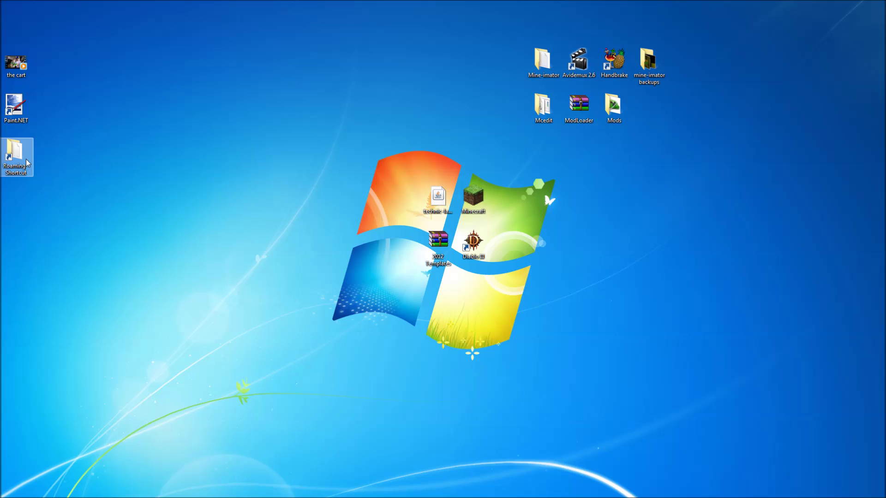
# - Run Minecraft again with a forced game update from the launcher options, and quit the game once it has loaded
pyautogui.doubleClick(472, 203)
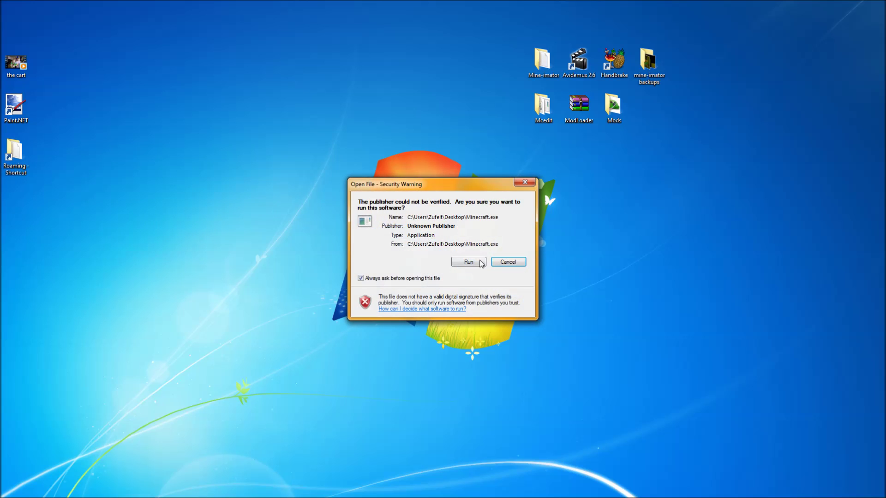
pyautogui.click(482, 262)
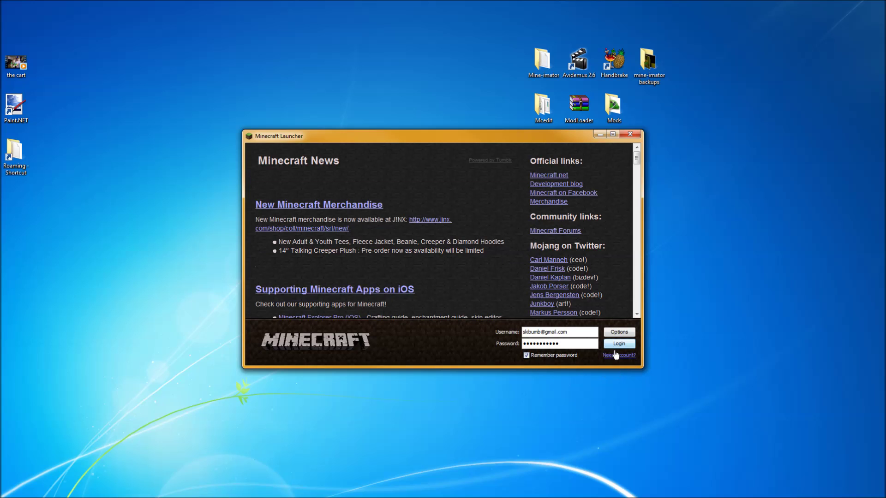
pyautogui.click(614, 334)
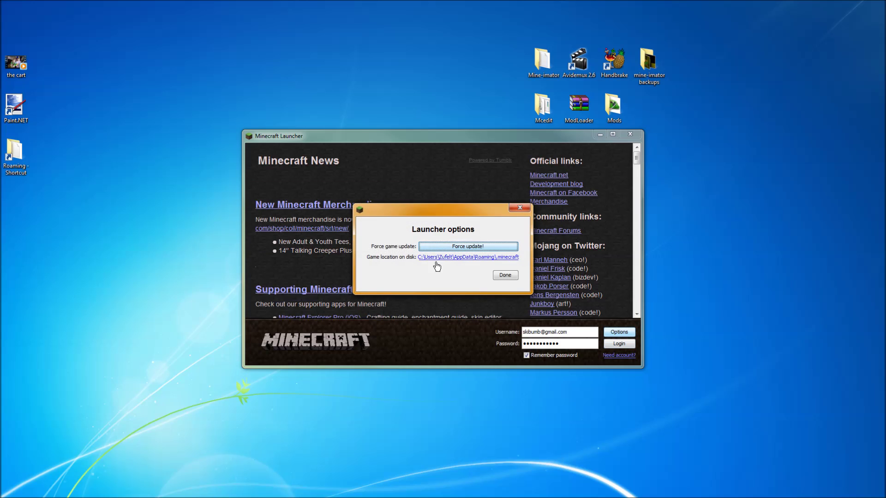
pyautogui.click(445, 247)
pyautogui.click(513, 276)
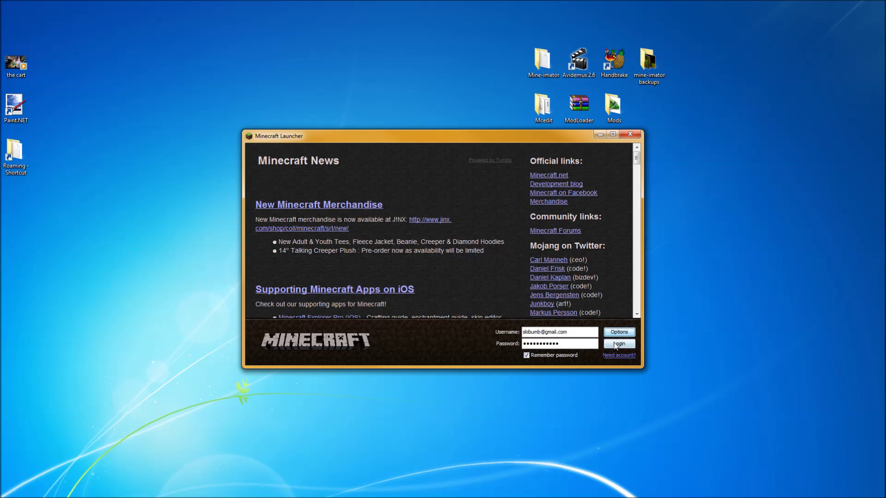
pyautogui.press('Return')
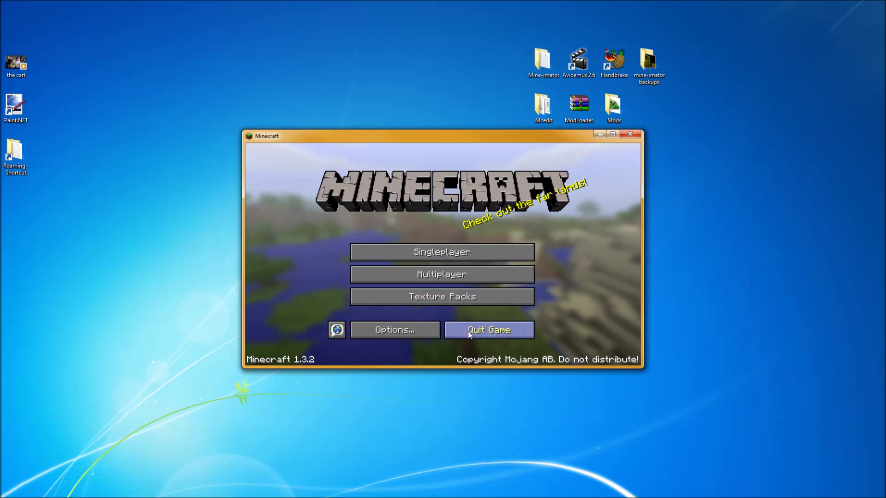
pyautogui.click(469, 331)
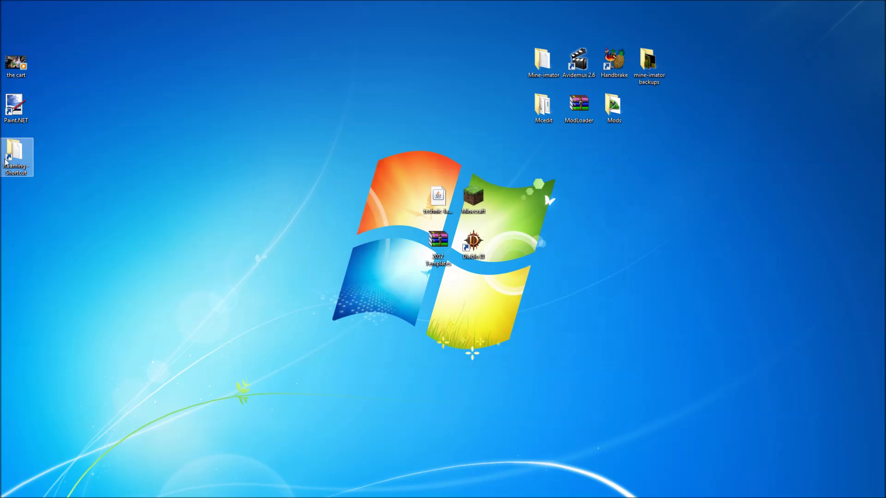
# - Open the Roaming shortcut on the desktop and go to the bin folder inside .minecraft
pyautogui.doubleClick(28, 170)
pyautogui.doubleClick(450, 237)
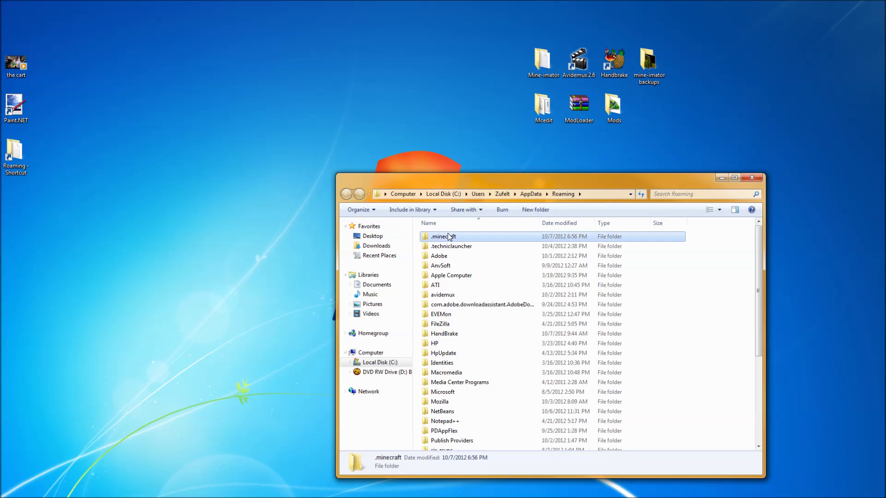
pyautogui.moveTo(455, 181); pyautogui.dragTo(162, 64)
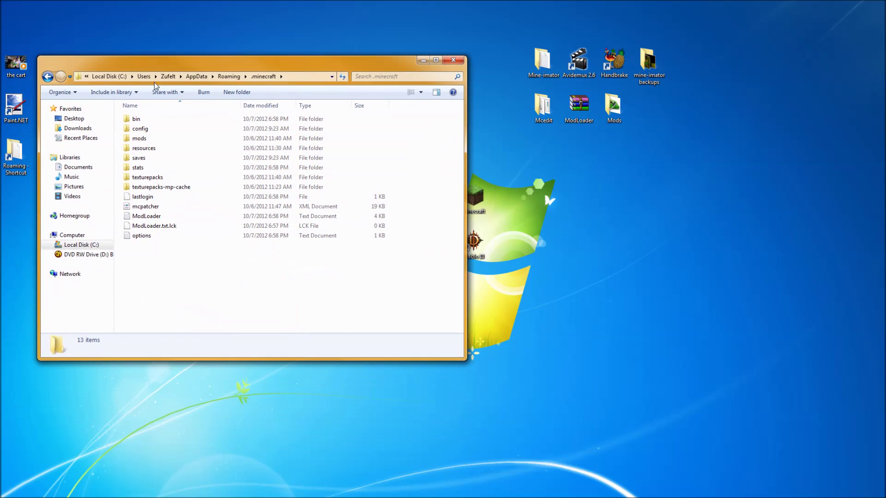
pyautogui.doubleClick(137, 119)
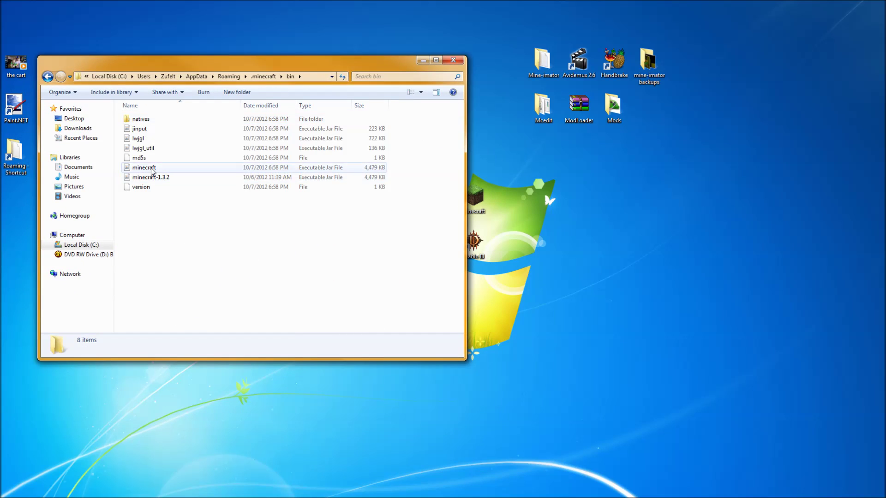
pyautogui.click(47, 76)
pyautogui.click(48, 76)
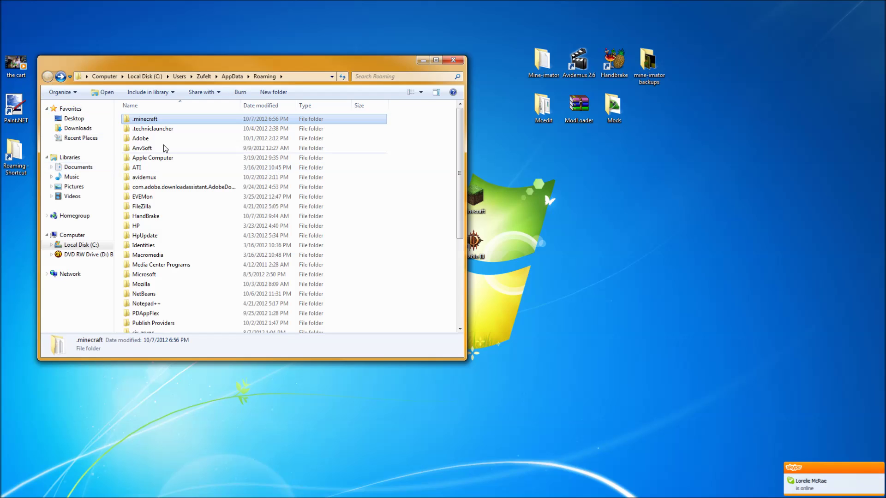
pyautogui.doubleClick(147, 120)
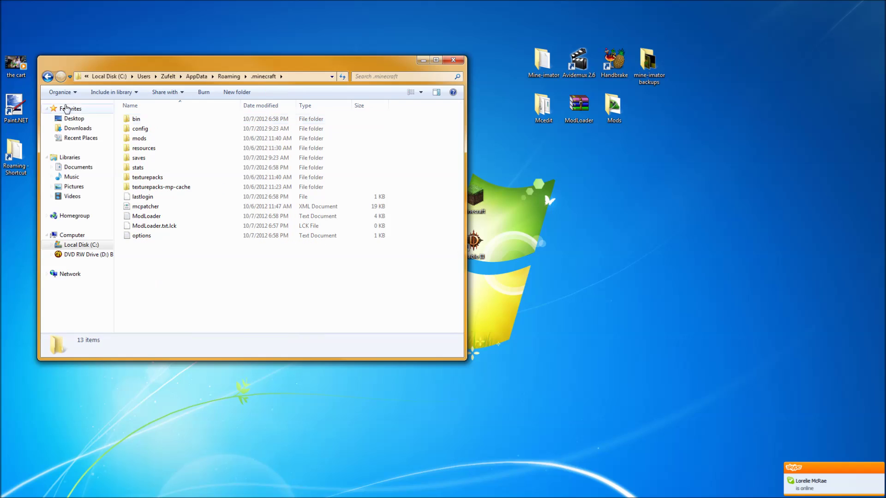
pyautogui.doubleClick(147, 121)
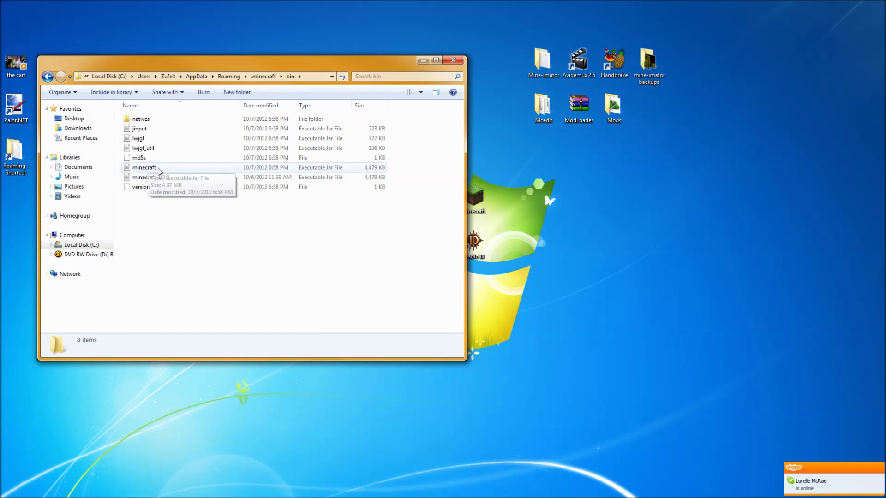
# - Open the minecraft jar file with WinRAR archiver and move the archive window aside
pyautogui.click(153, 171)
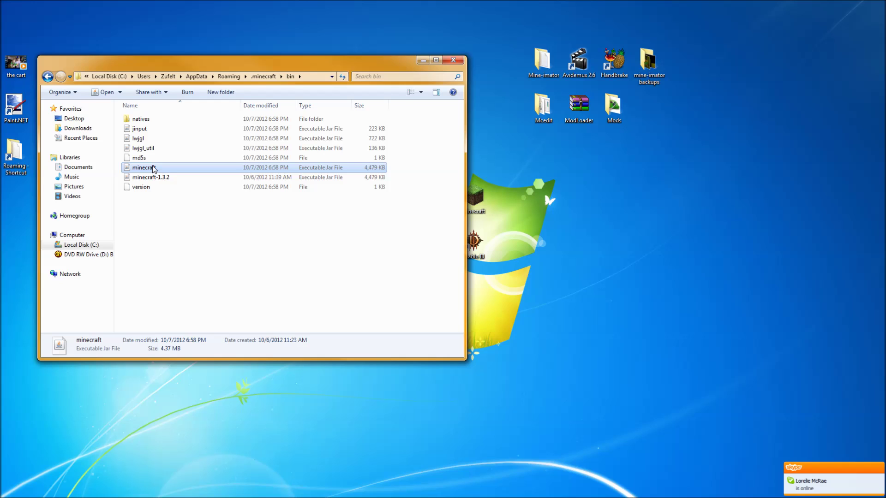
pyautogui.rightClick(153, 167)
pyautogui.moveTo(246, 194)
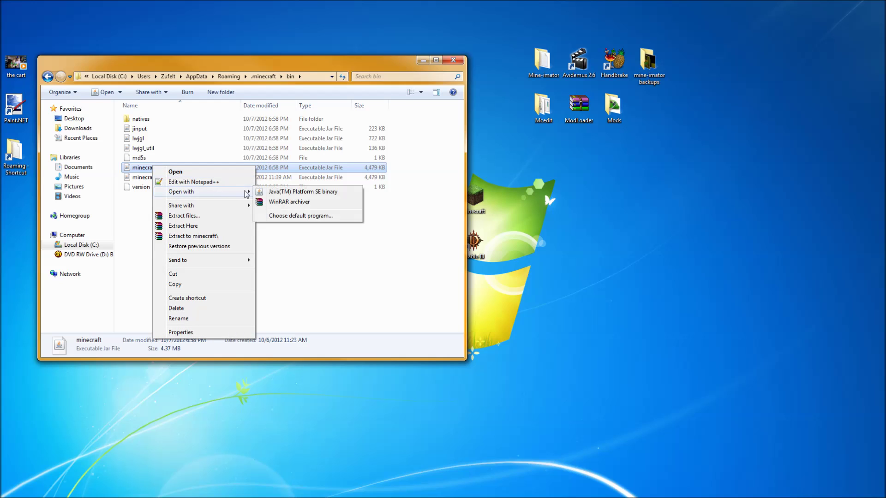
pyautogui.click(275, 202)
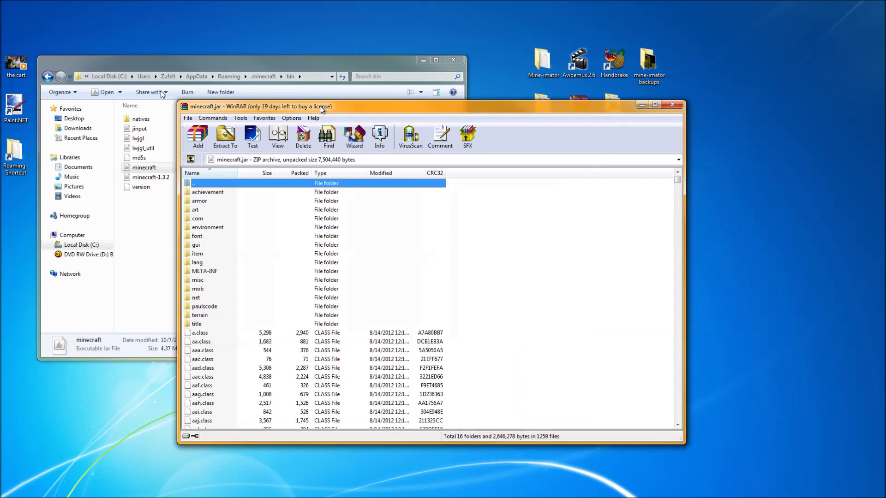
pyautogui.moveTo(327, 85); pyautogui.dragTo(249, 57)
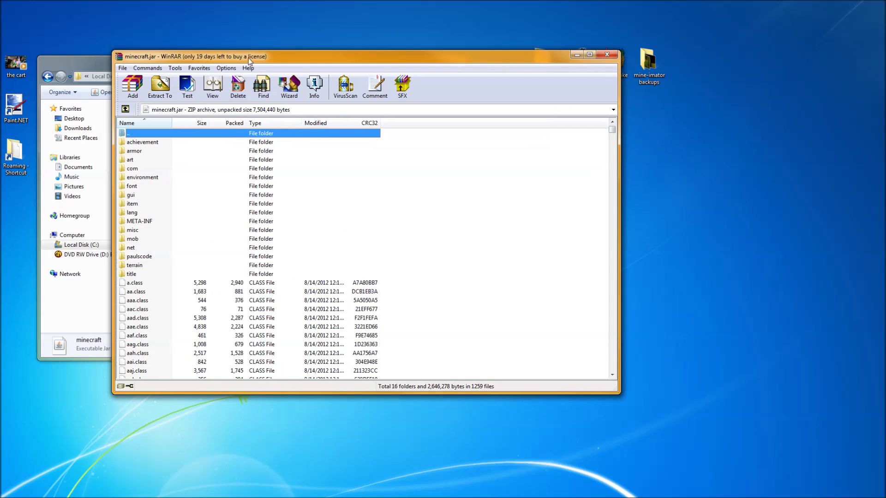
# - Delete the META-INF folder from the minecraft.jar archive
pyautogui.click(151, 225)
pyautogui.press('Delete')
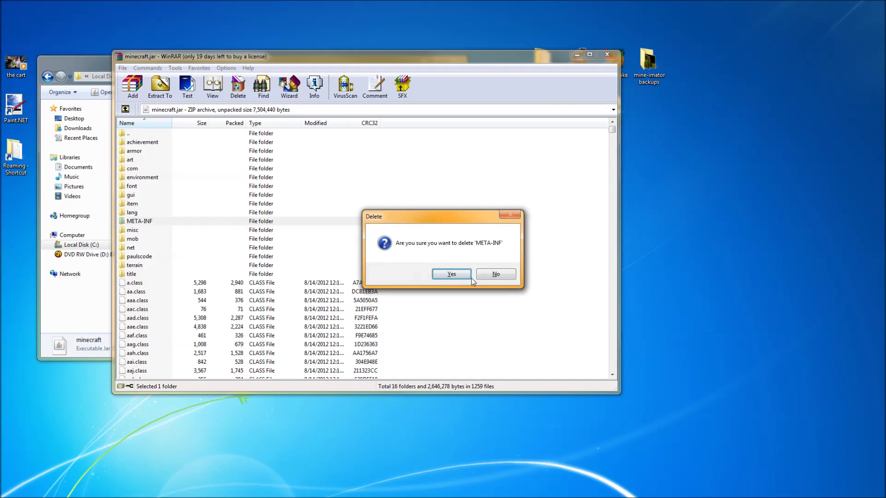
pyautogui.click(451, 274)
pyautogui.click(452, 275)
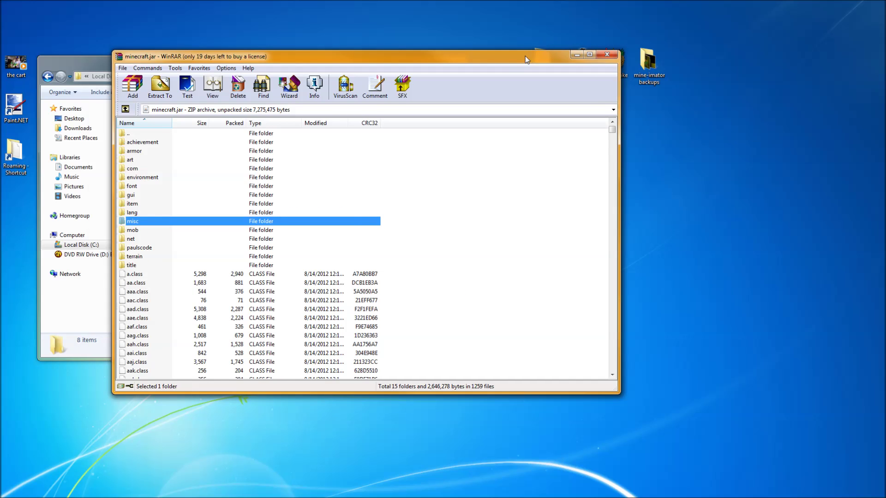
# - Open the ModLoader archive from the desktop and arrange it beside the minecraft.jar window
pyautogui.moveTo(525, 56); pyautogui.dragTo(475, 48)
pyautogui.doubleClick(587, 107)
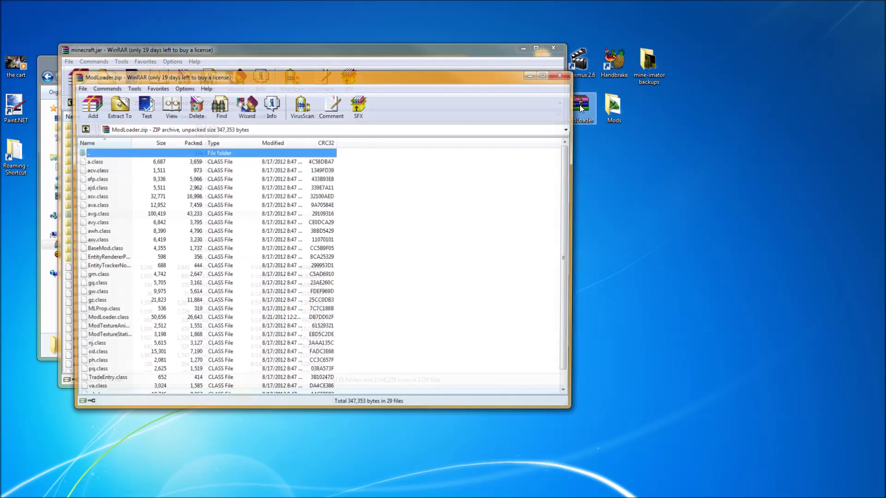
pyautogui.moveTo(383, 76); pyautogui.dragTo(624, 65)
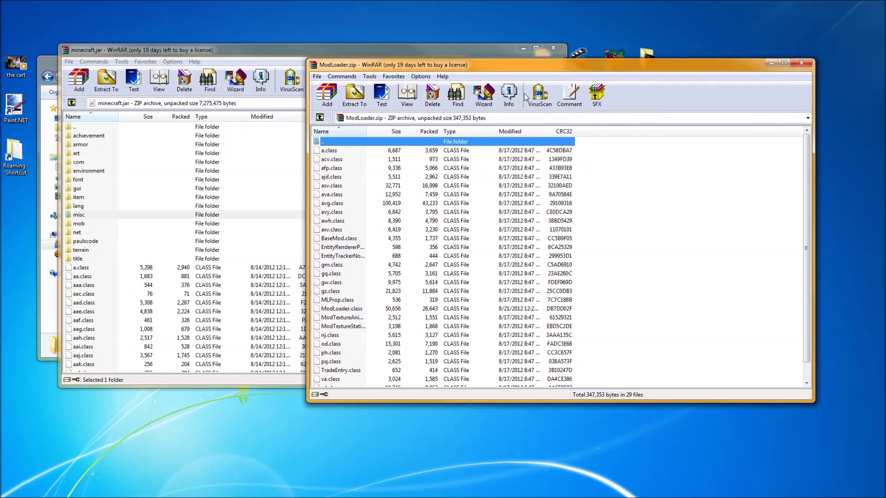
# - Add all the ModLoader.zip class files to minecraft.jar with the default archive settings and close the ModLoader archive
pyautogui.click(332, 151)
pyautogui.scroll(-1, 369, 185)
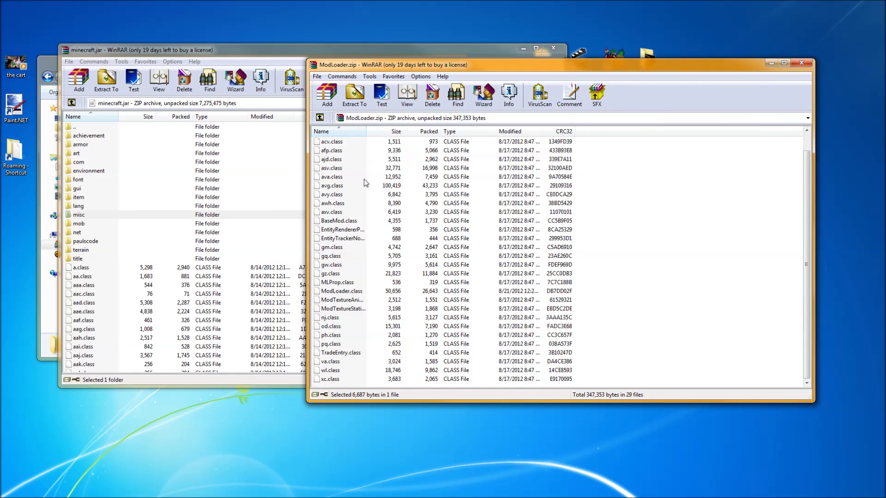
pyautogui.keyDown('shift'); pyautogui.click(340, 382); pyautogui.keyUp('shift')
pyautogui.moveTo(369, 250); pyautogui.dragTo(221, 342)
pyautogui.click(449, 329)
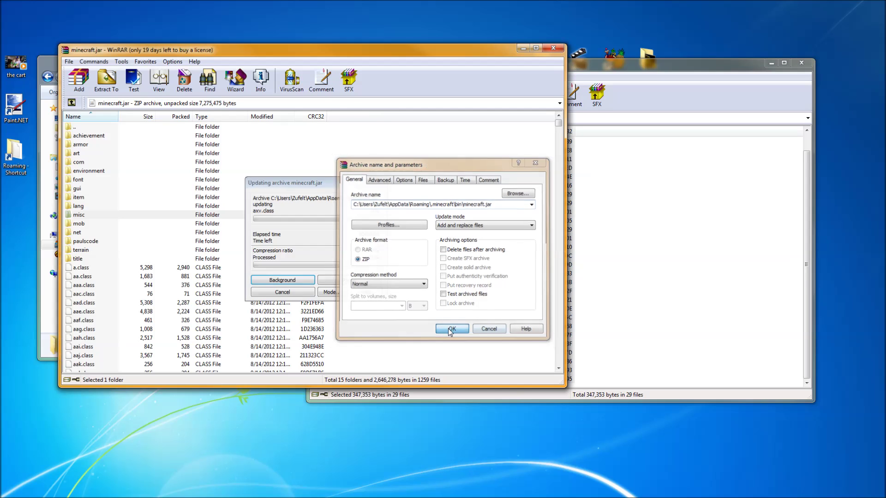
pyautogui.click(801, 65)
pyautogui.click(802, 65)
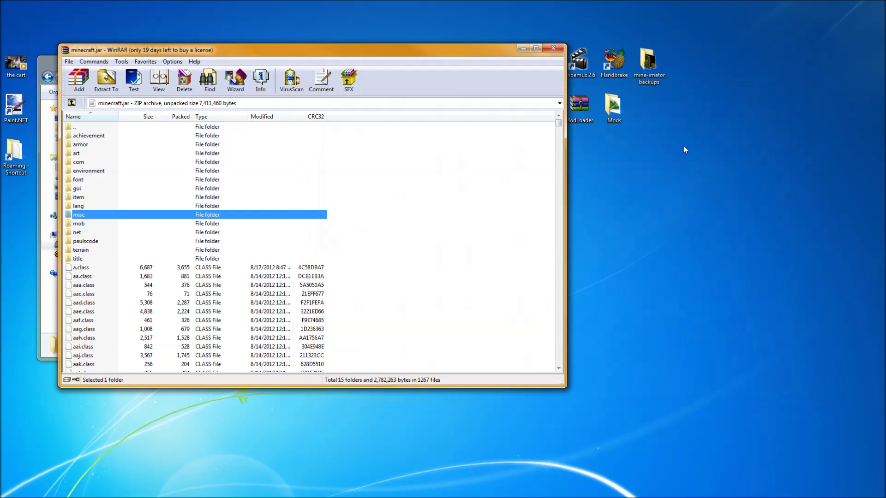
# - Open the Sniper Mod Version 1.2.1 MC 1.3.2 archive from the desktop Mods folder and place it beside the minecraft.jar window
pyautogui.doubleClick(618, 109)
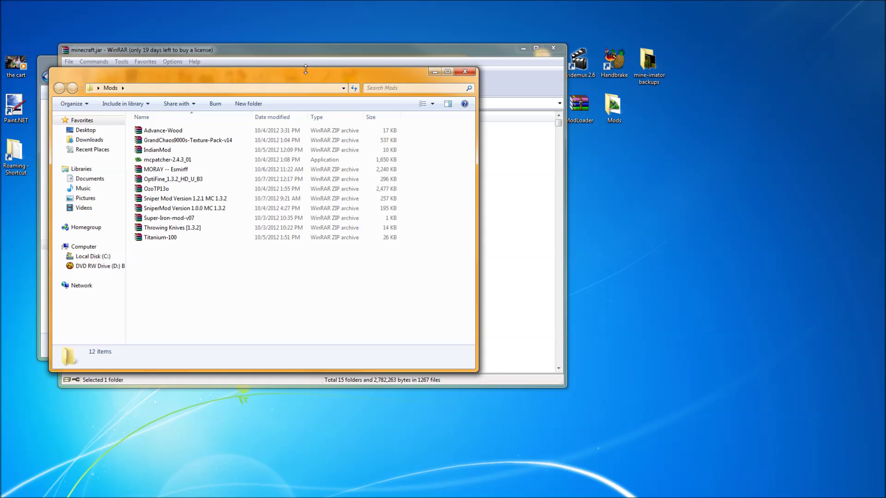
pyautogui.moveTo(294, 77); pyautogui.dragTo(579, 116)
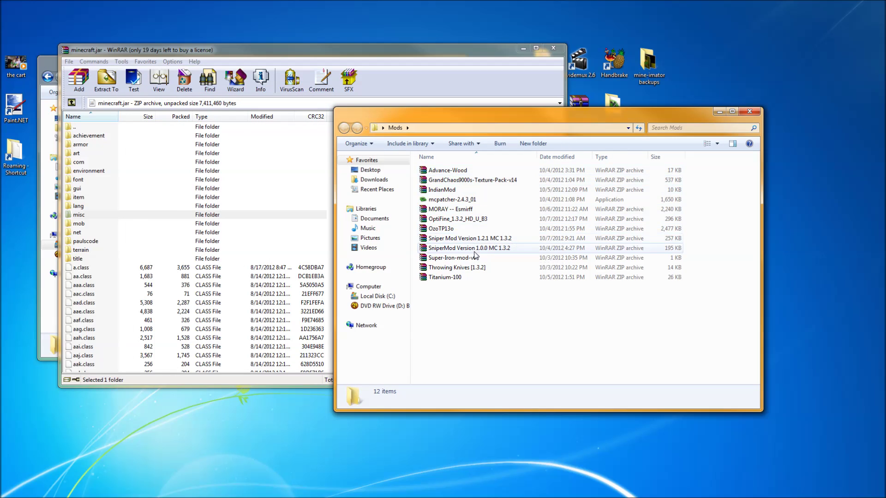
pyautogui.doubleClick(487, 239)
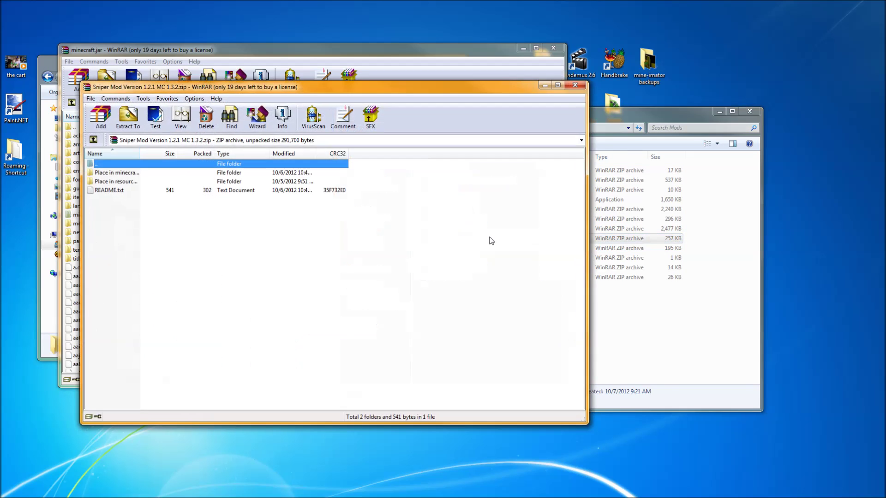
pyautogui.moveTo(244, 92); pyautogui.dragTo(460, 102)
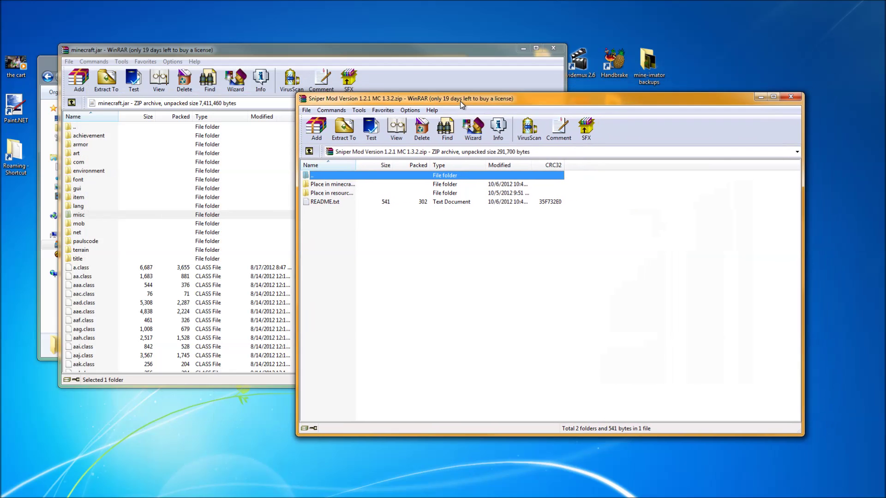
# - Add everything in the Sniper Mod's "Place in minecraft.jar" folder to minecraft.jar and close the minecraft.jar archive
pyautogui.doubleClick(347, 185)
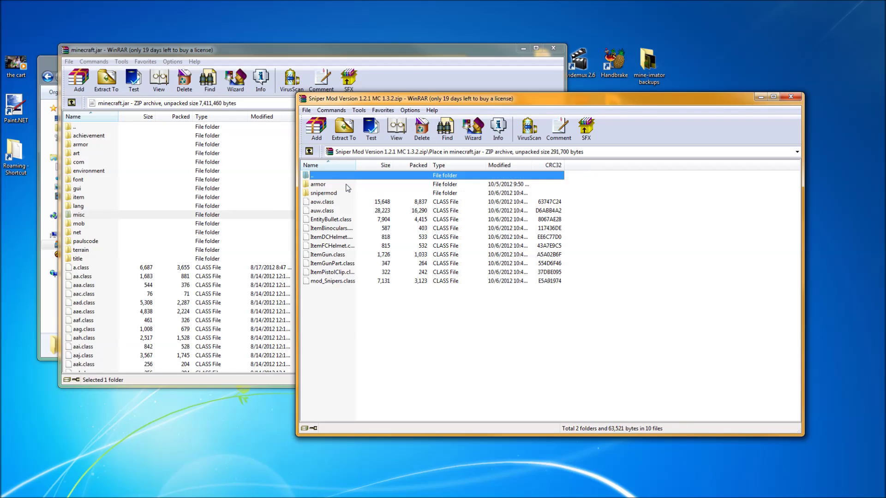
pyautogui.click(320, 186)
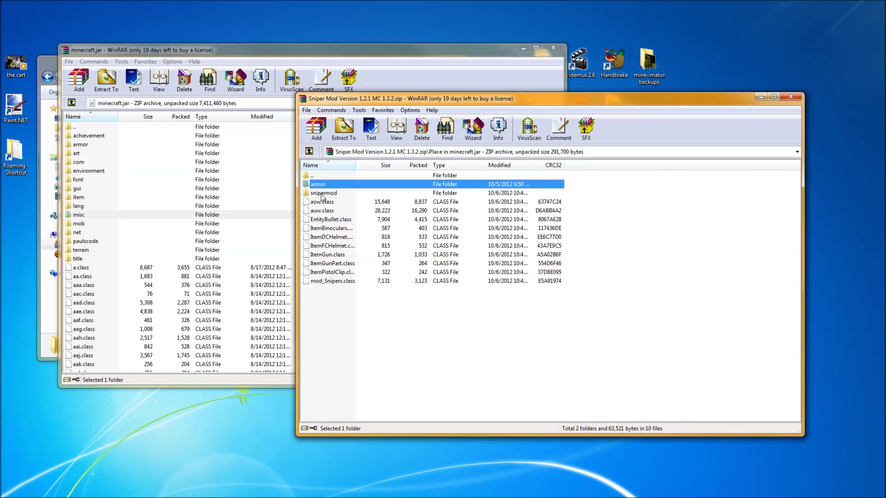
pyautogui.keyDown('shift'); pyautogui.click(336, 281); pyautogui.keyUp('shift')
pyautogui.moveTo(342, 249); pyautogui.dragTo(156, 334)
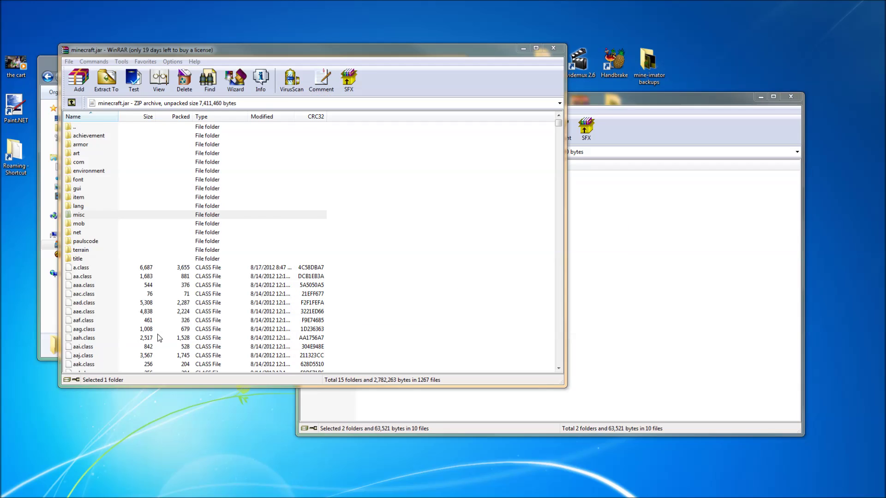
pyautogui.click(451, 330)
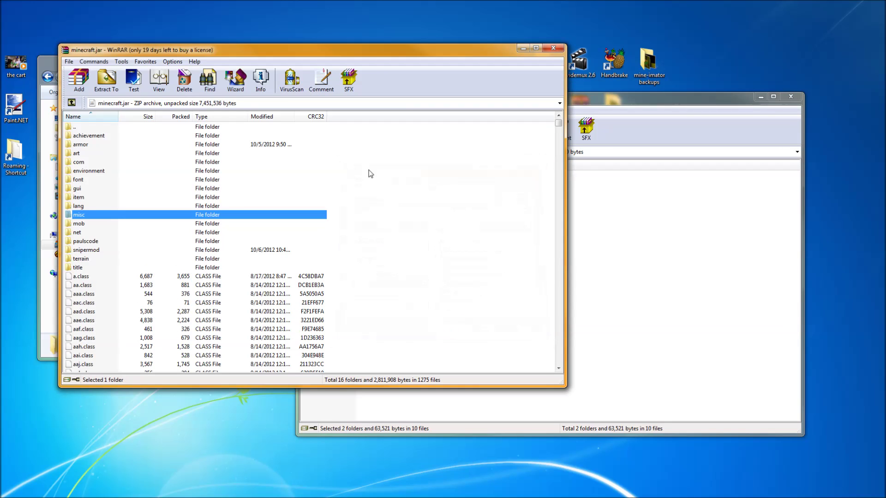
pyautogui.click(554, 49)
# - Go from the bin folder back to .minecraft and open its resources folder
pyautogui.click(258, 265)
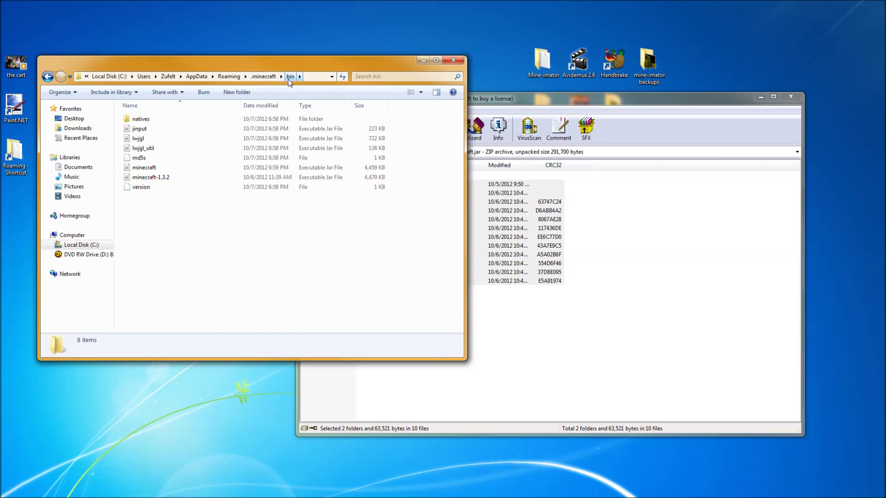
pyautogui.click(47, 77)
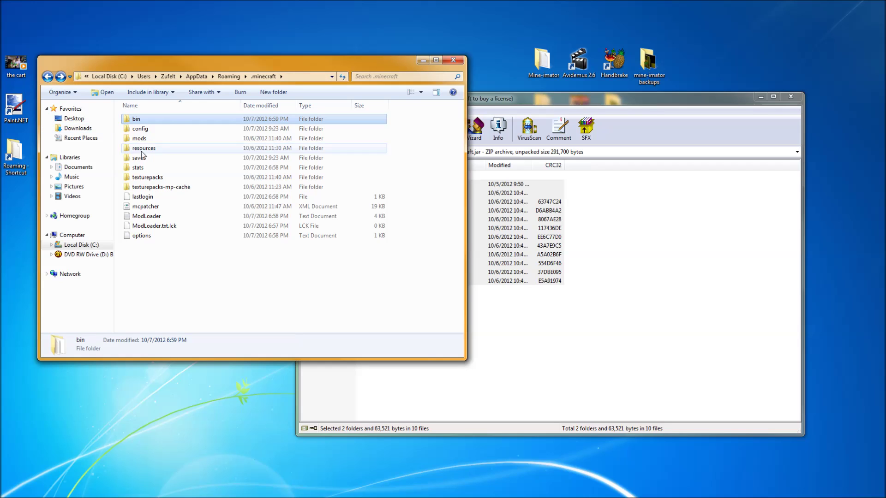
pyautogui.click(155, 150)
pyautogui.doubleClick(156, 148)
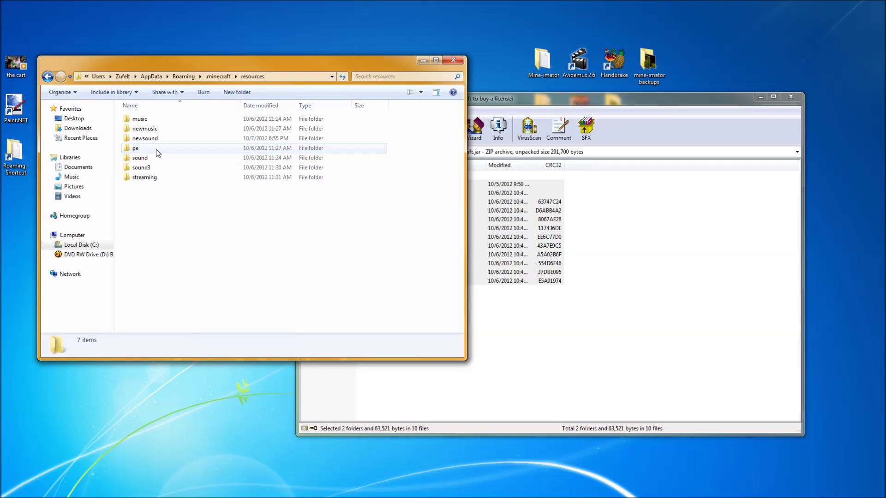
# - Return to the Sniper Mod archive's root, open "Place in resources folder" and select the resources folder inside
pyautogui.click(538, 330)
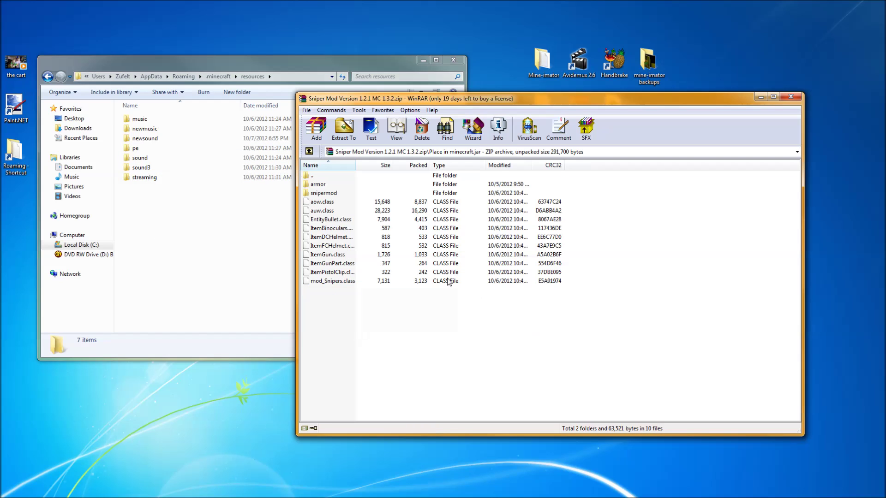
pyautogui.click(309, 151)
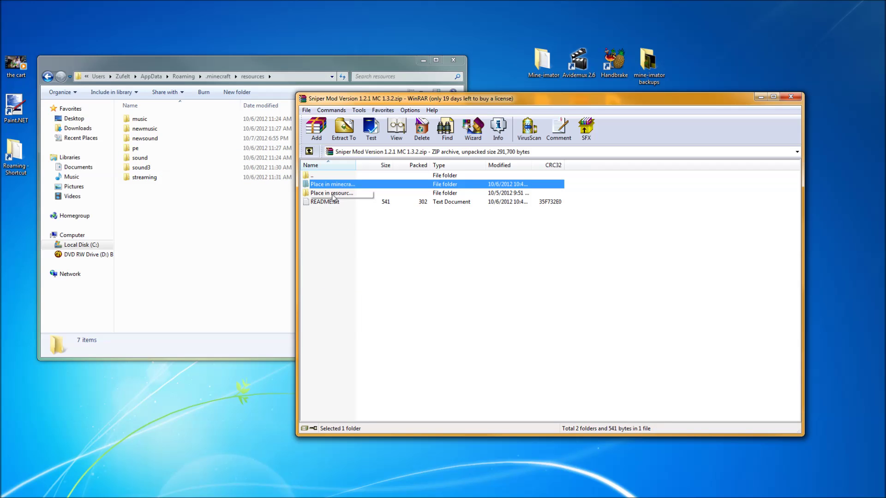
pyautogui.doubleClick(332, 193)
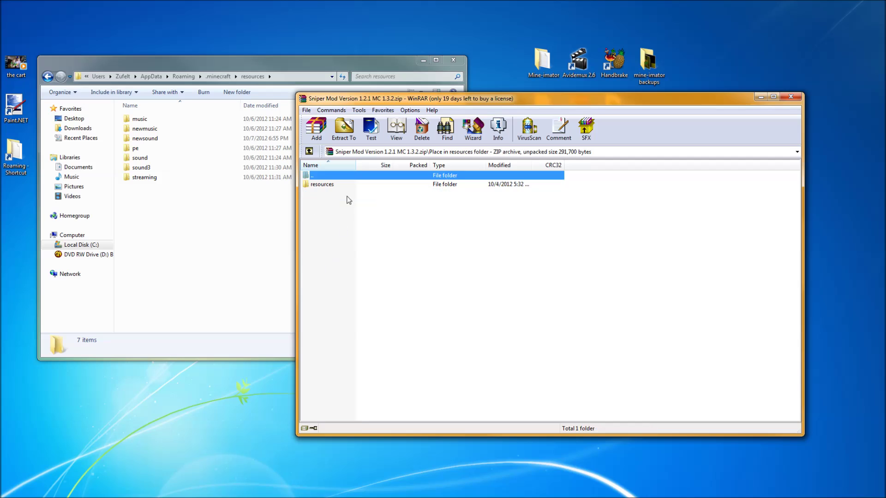
pyautogui.click(322, 184)
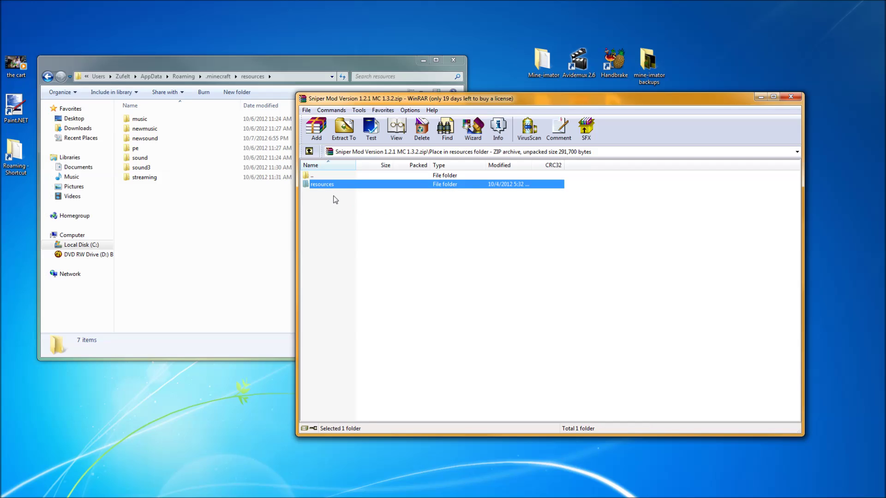
# - Copy the gun folder from the archive's resources\newsound folder into the newsound folder of .minecraft\resources
pyautogui.click(222, 239)
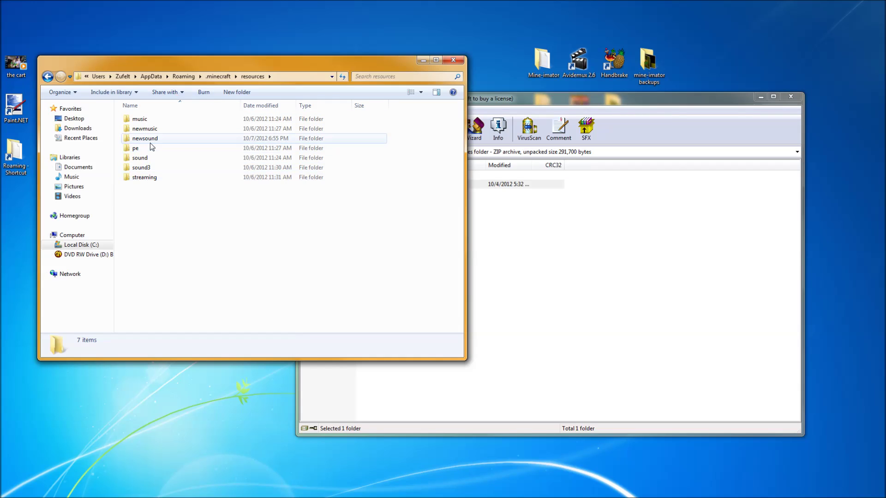
pyautogui.doubleClick(145, 138)
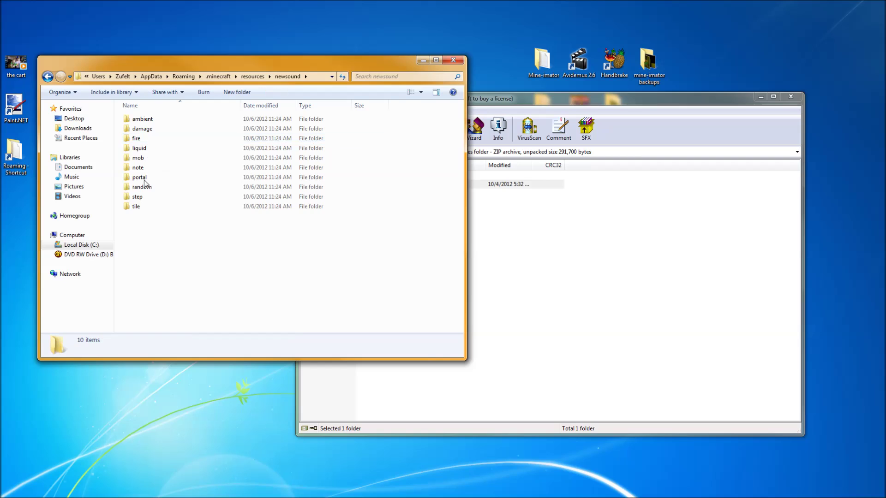
pyautogui.click(538, 303)
pyautogui.doubleClick(321, 184)
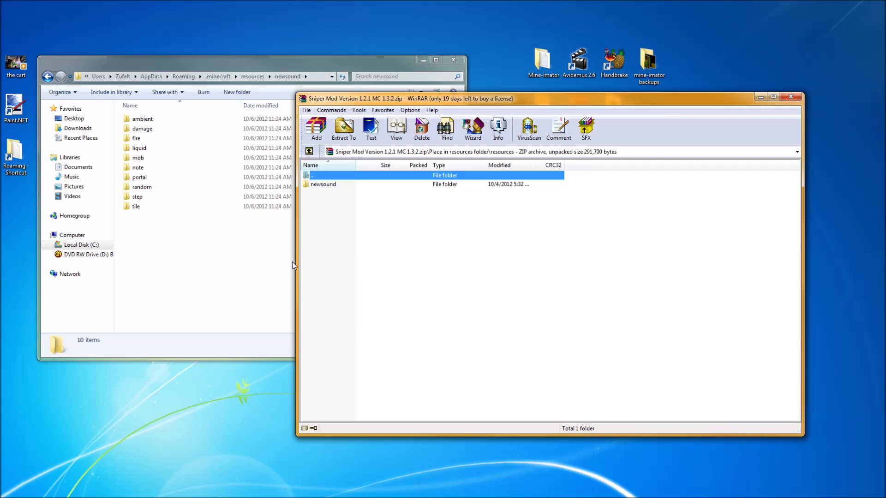
pyautogui.doubleClick(323, 184)
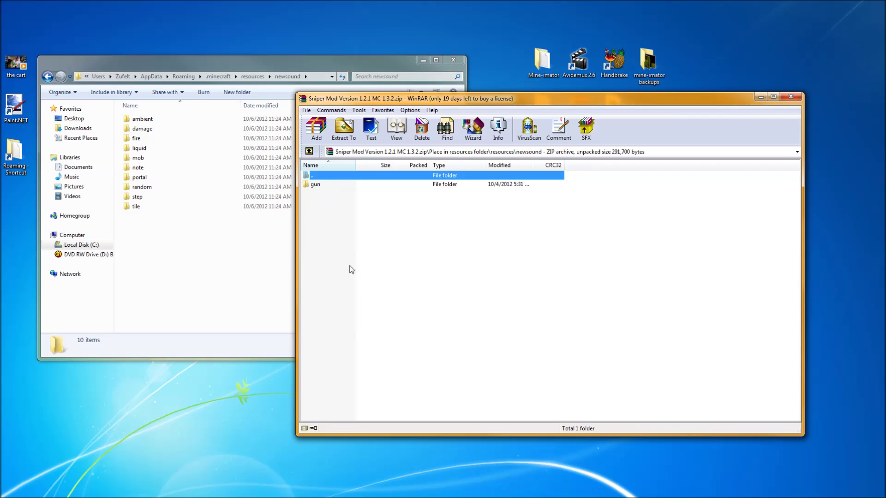
pyautogui.click(318, 186)
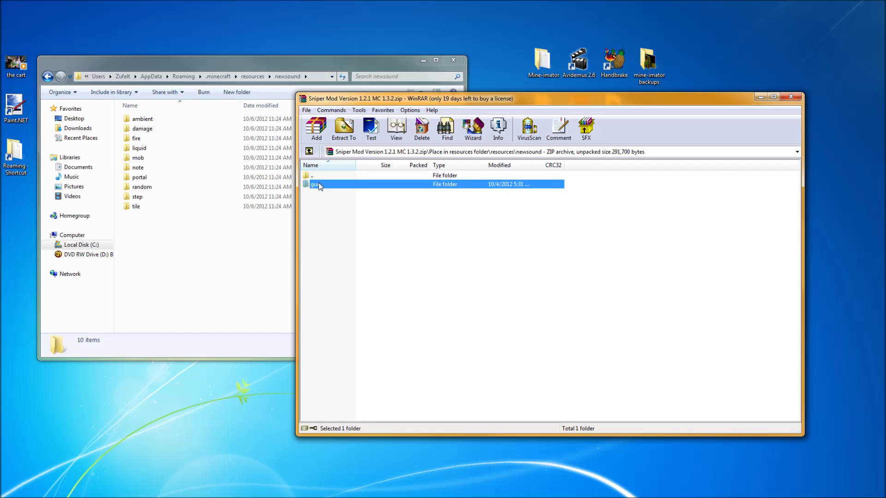
pyautogui.moveTo(320, 184); pyautogui.dragTo(172, 246)
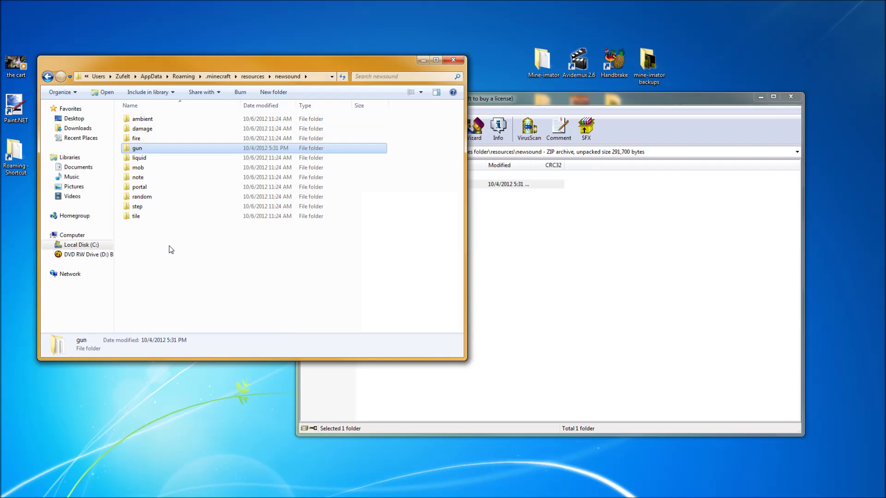
# - Retrace the path to the gun folder in .minecraft\resources\newsound and in the Sniper Mod archive's "Place in resources folder"
pyautogui.click(210, 78)
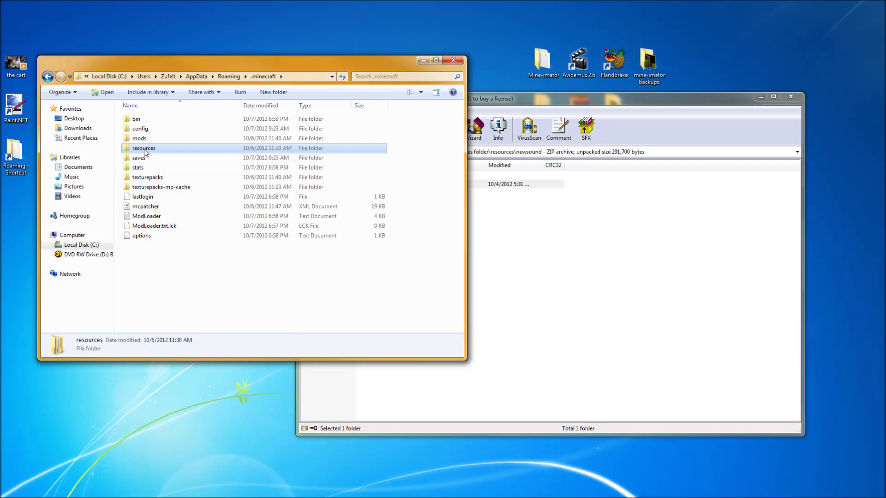
pyautogui.doubleClick(145, 148)
pyautogui.doubleClick(158, 138)
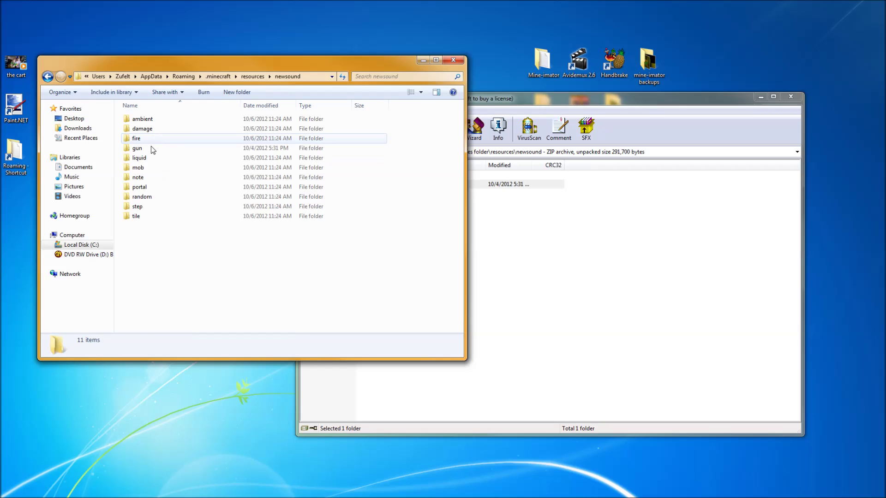
pyautogui.click(139, 149)
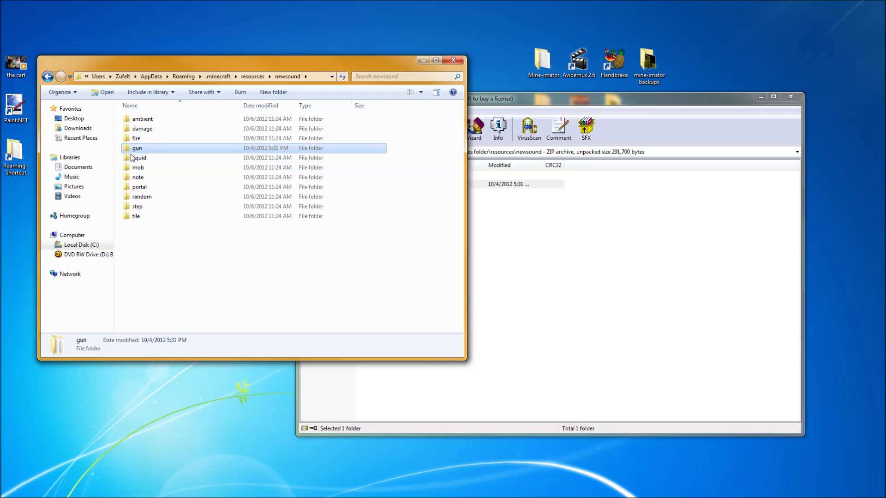
pyautogui.click(594, 362)
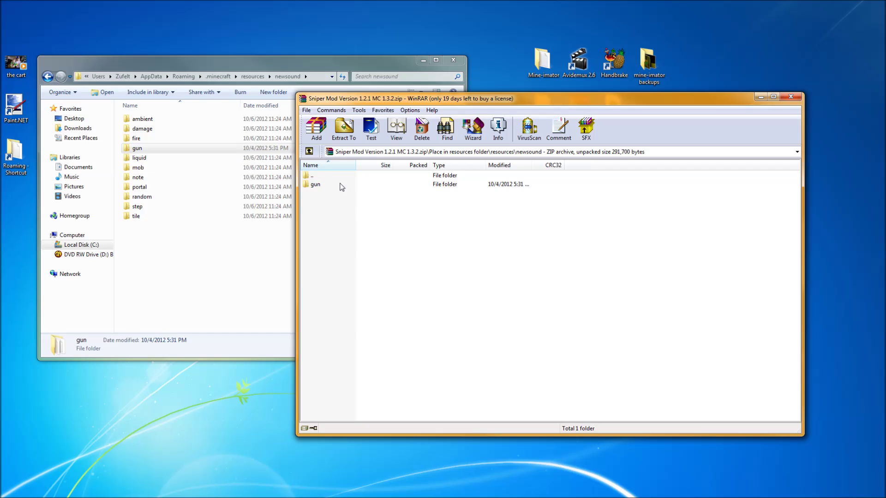
pyautogui.doubleClick(309, 177)
pyautogui.doubleClick(309, 178)
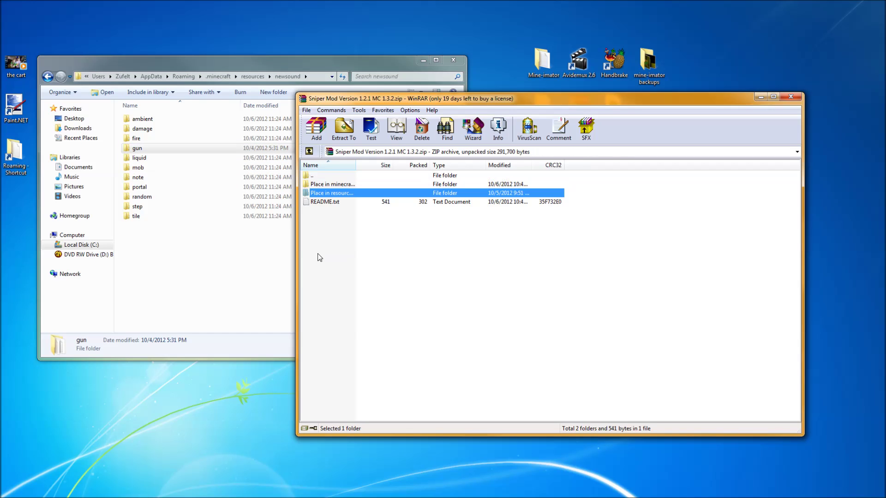
pyautogui.doubleClick(337, 194)
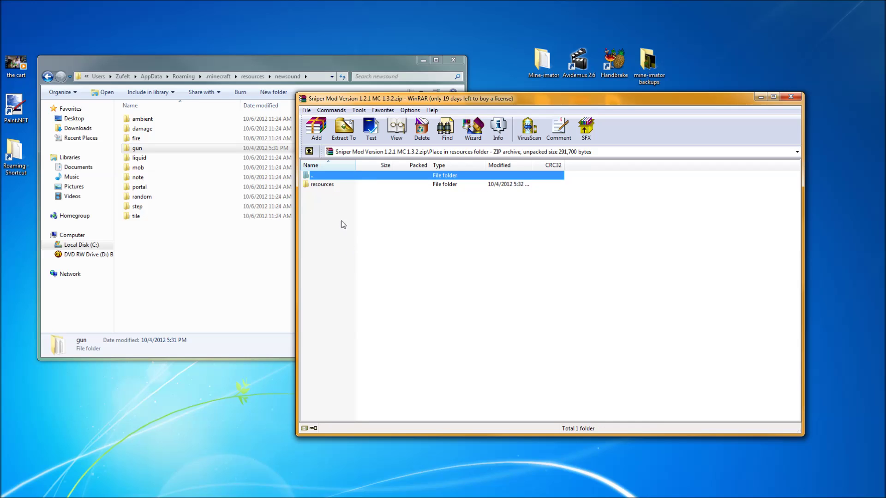
pyautogui.doubleClick(312, 184)
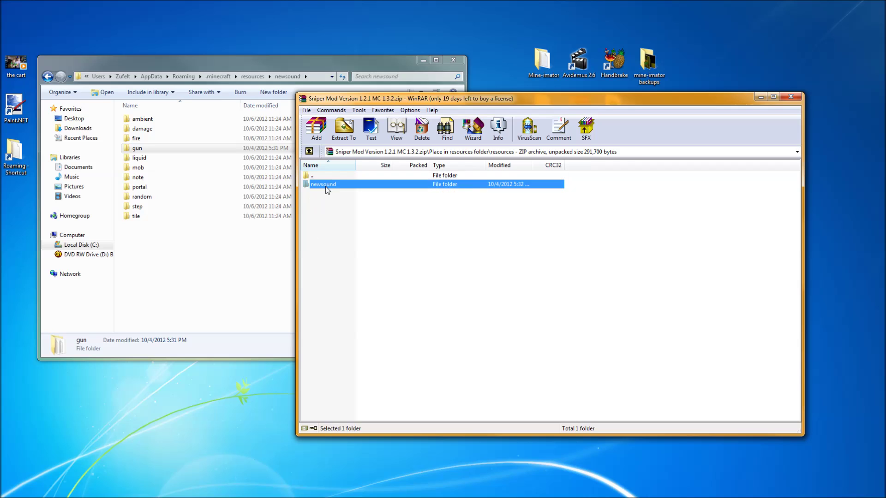
pyautogui.click(316, 186)
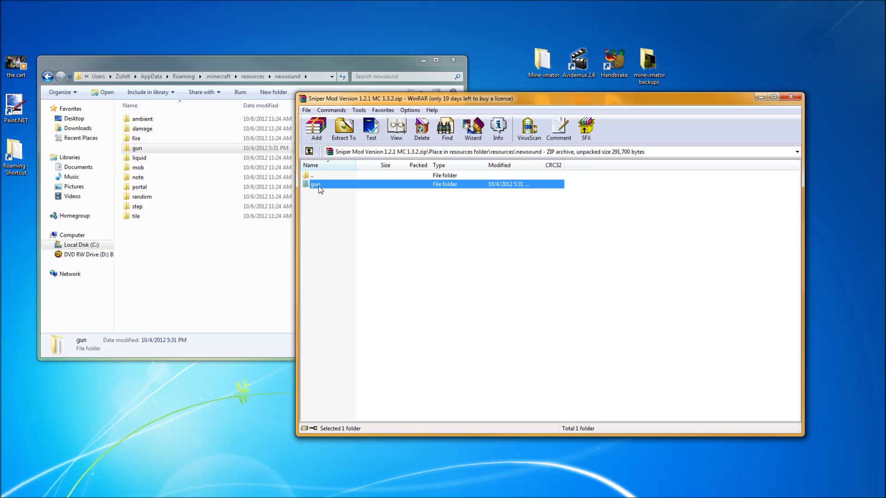
pyautogui.moveTo(318, 187); pyautogui.dragTo(218, 290)
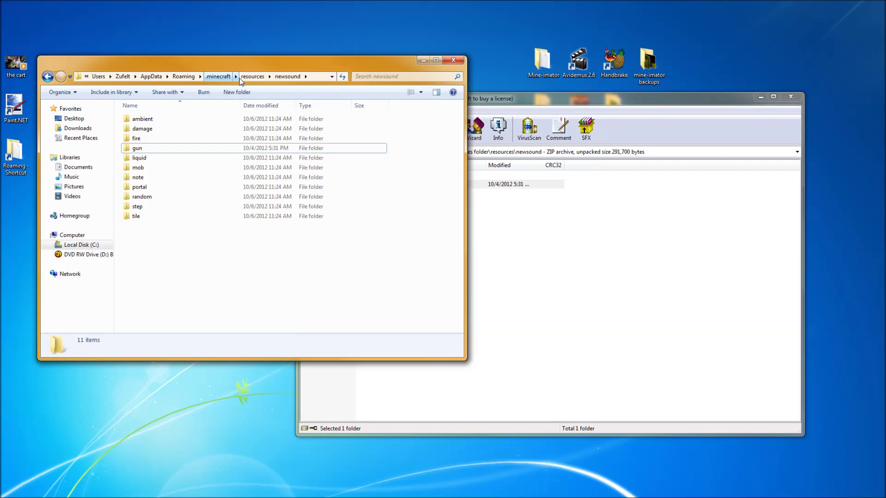
# - Close the newsound folder, the Sniper Mod archive and the Mods folder
pyautogui.click(453, 61)
pyautogui.click(790, 97)
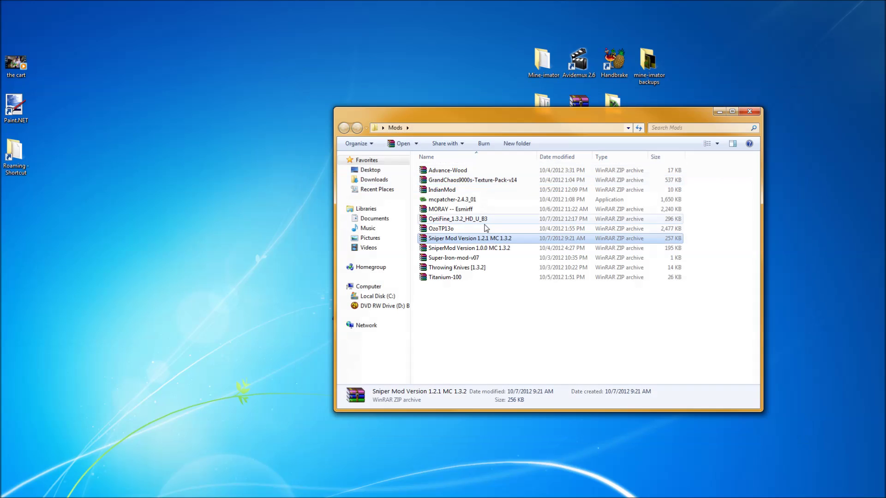
pyautogui.click(749, 111)
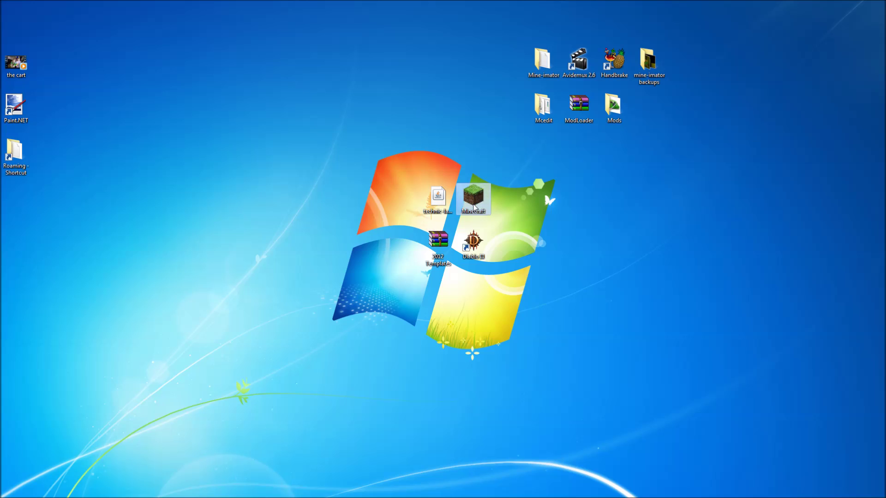
# - Launch Minecraft, log in with the remembered account and maximize the game window
pyautogui.doubleClick(474, 207)
pyautogui.click(480, 261)
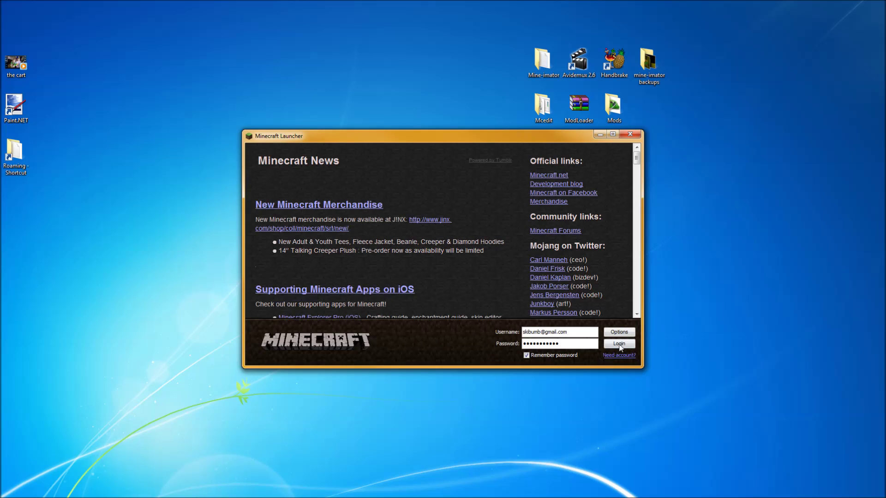
pyautogui.click(613, 135)
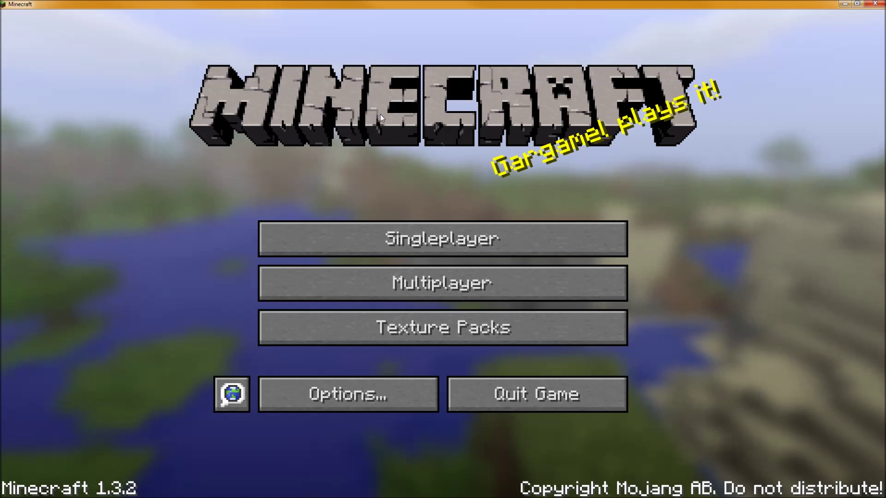
# - Load the singleplayer Creative world "New World" dated 10/7/12 6:55 PM
pyautogui.click(408, 249)
pyautogui.click(337, 164)
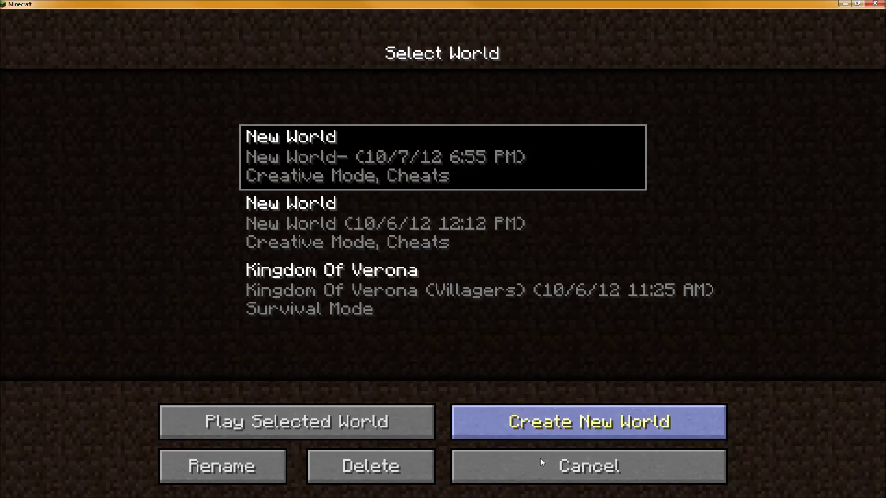
pyautogui.click(359, 430)
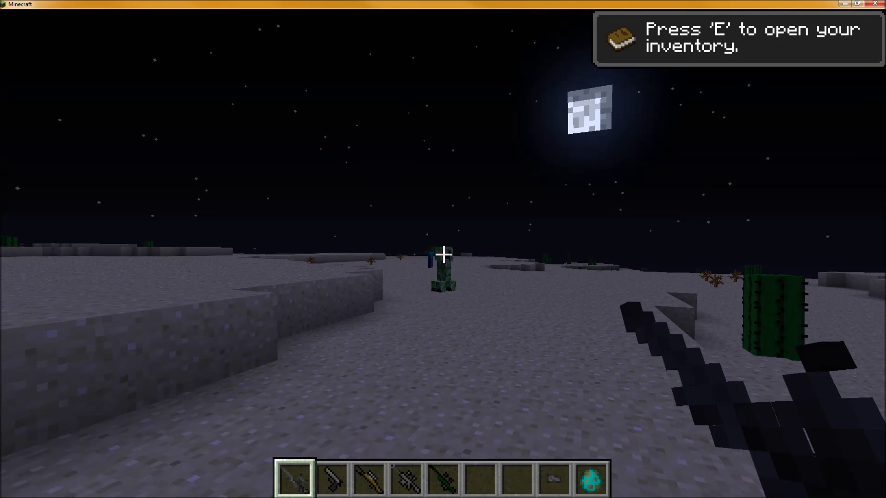
# - Aim through the sniper rifle's scope at the nearby creeper, shoot it and leave the scope view
pyautogui.rightClick(443, 254)
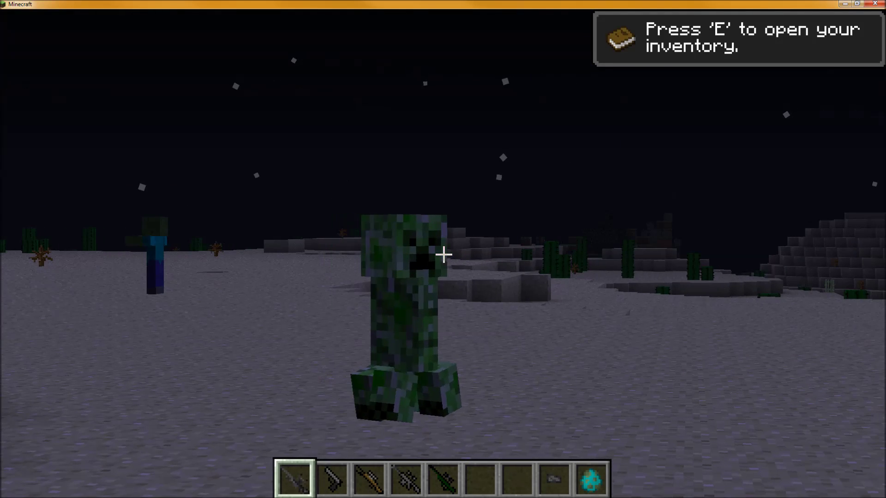
pyautogui.click(443, 254)
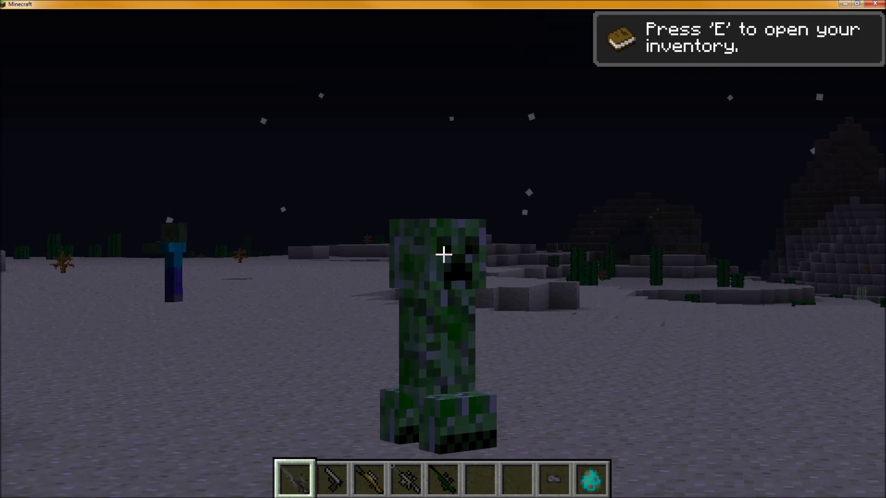
pyautogui.click(444, 254)
pyautogui.rightClick(443, 254)
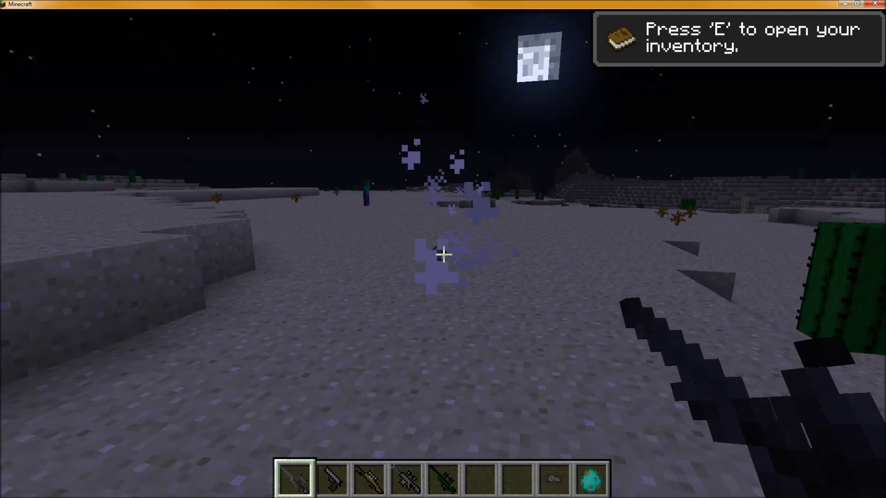
# - Walk forward across the desert, shoot the next creeper through the scope and zoom back out
pyautogui.press('w')
pyautogui.rightClick(444, 254)
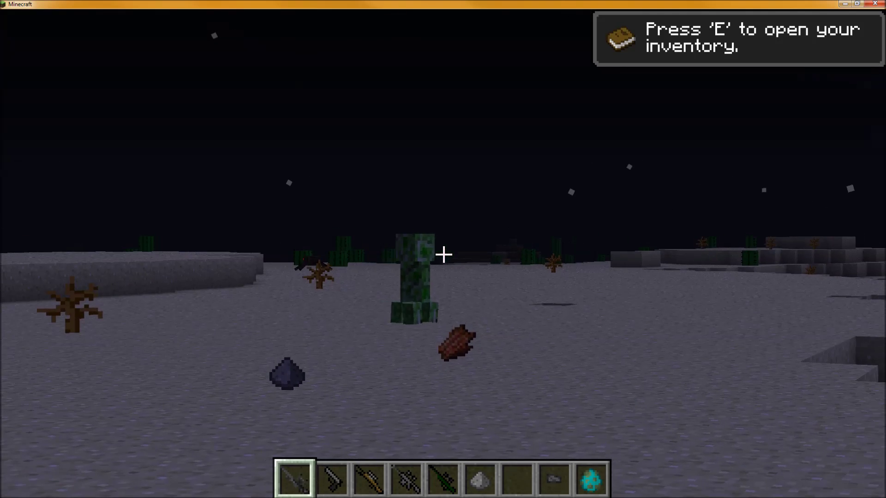
pyautogui.click(443, 254)
pyautogui.click(443, 254)
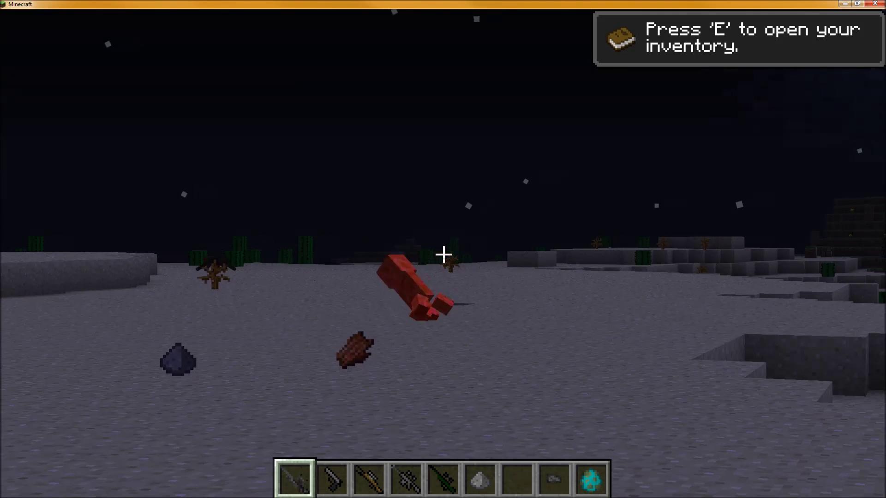
pyautogui.rightClick(443, 254)
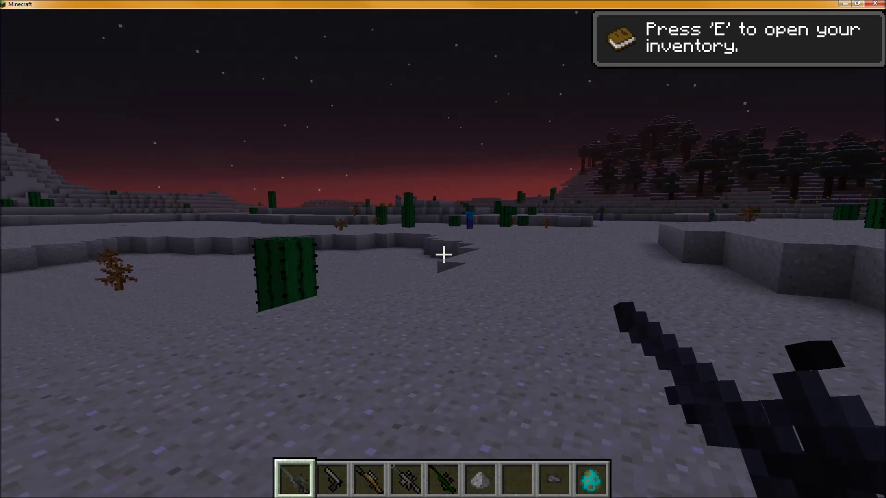
# - Try the scope of the gun in the fourth hotbar slot, zooming in and out on the surrounding desert
pyautogui.rightClick(443, 255)
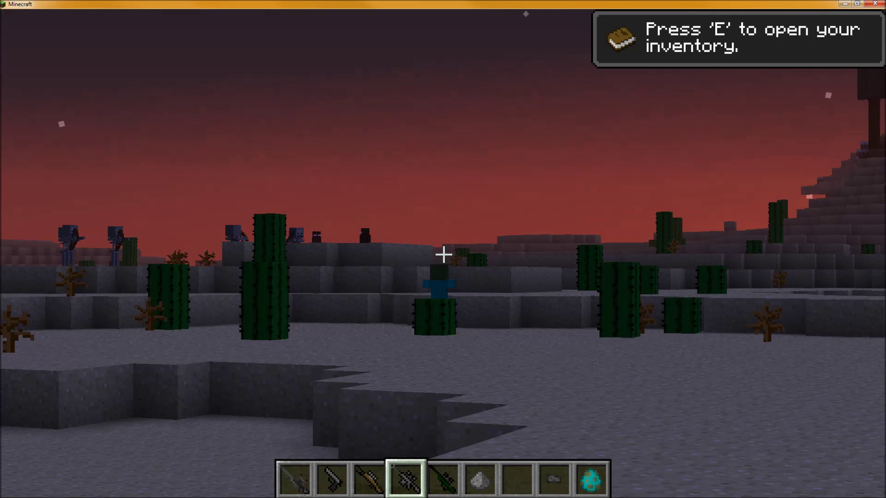
pyautogui.rightClick(443, 254)
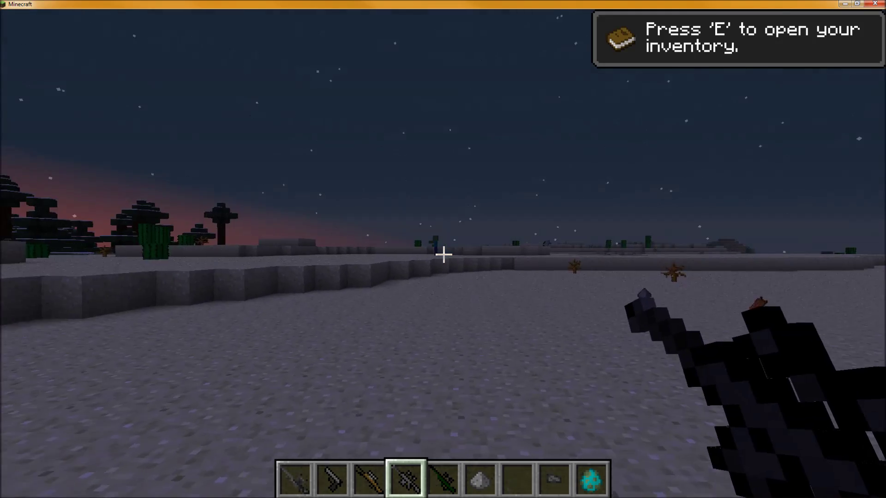
pyautogui.rightClick(443, 254)
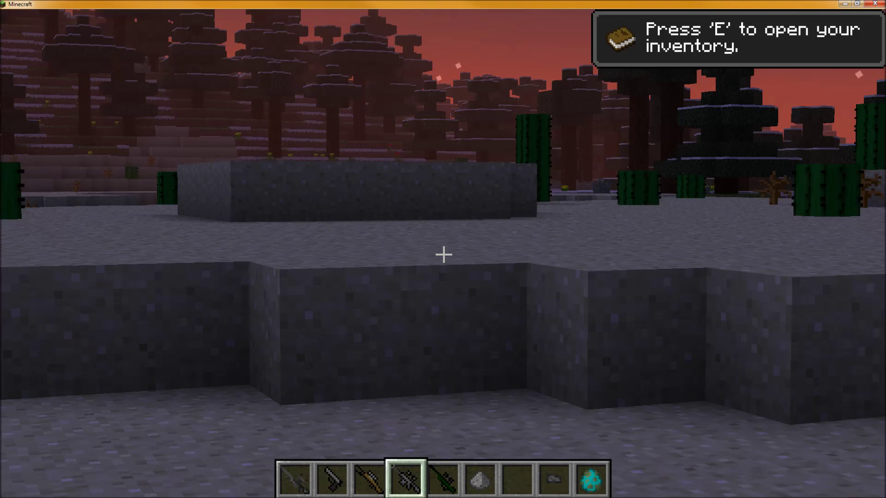
# - Open and close the inventory, and save and quit the world to the title screen
pyautogui.press('e')
pyautogui.press('e')
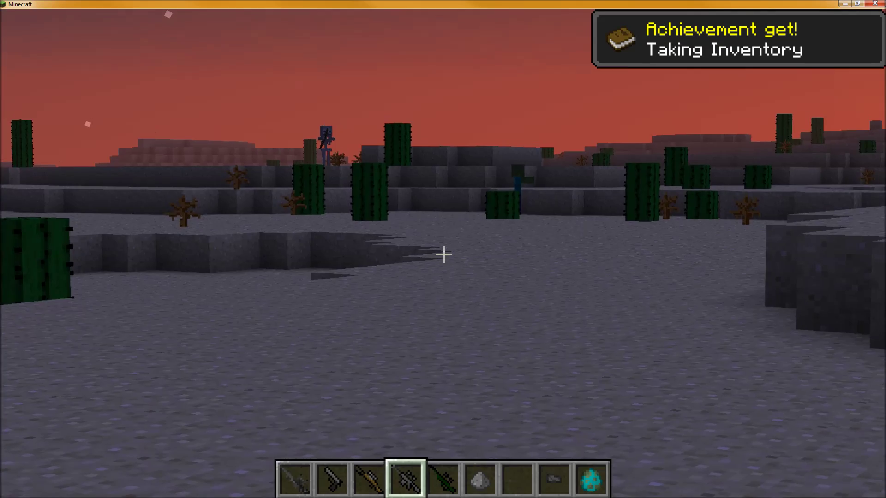
pyautogui.press('Escape')
pyautogui.click(418, 347)
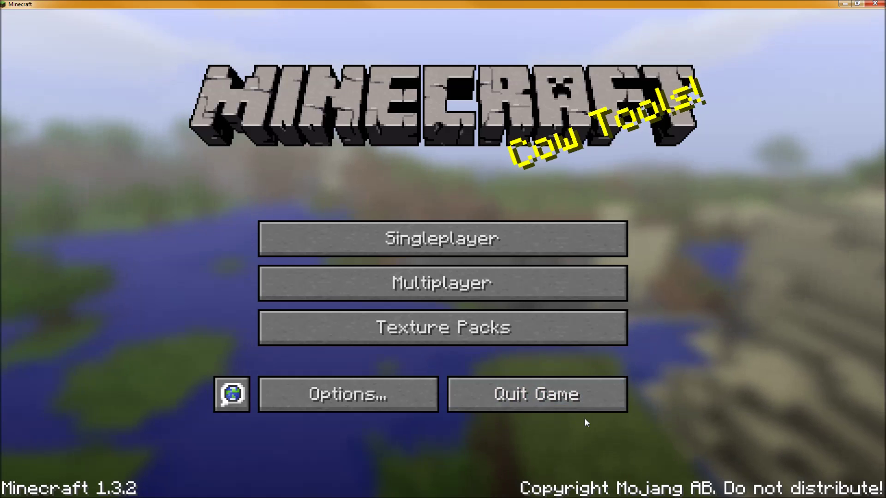